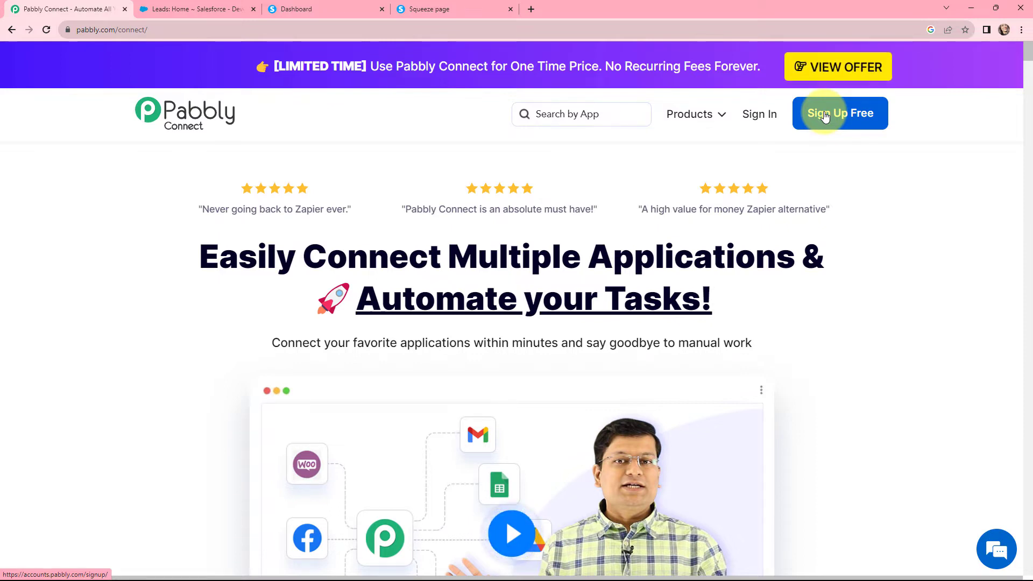
Sign in, open Pabbly Connect, and create workflow 'Create Salesforce Lead from Systeme.io Form Responses' in folder Salesforce
left_click(759, 115)
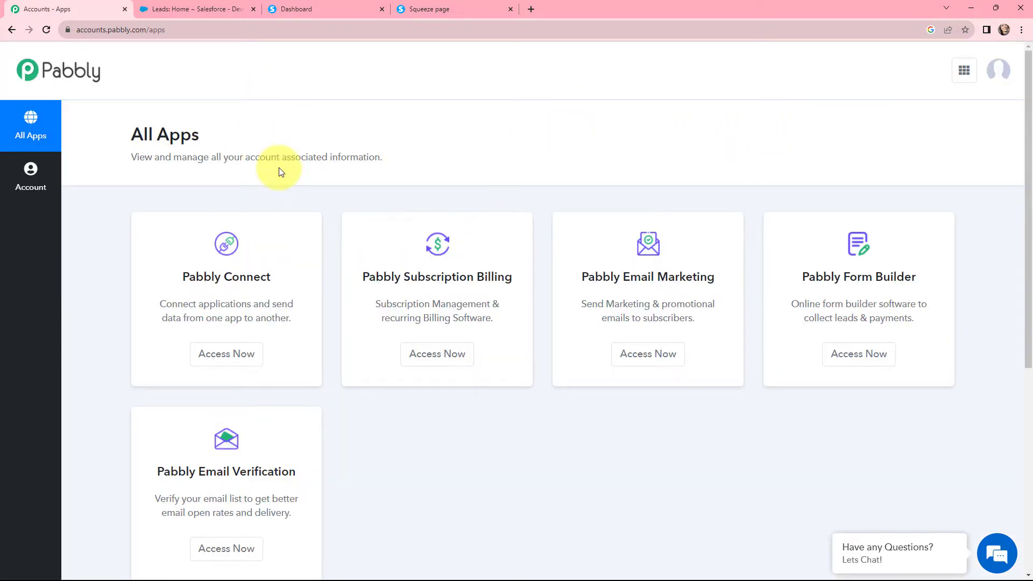
left_click(231, 358)
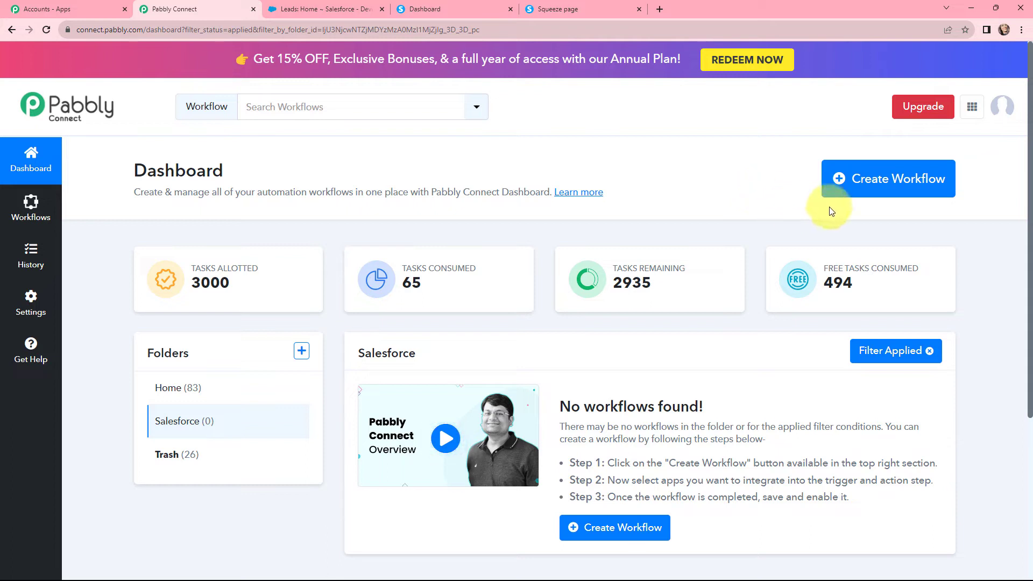
left_click(876, 180)
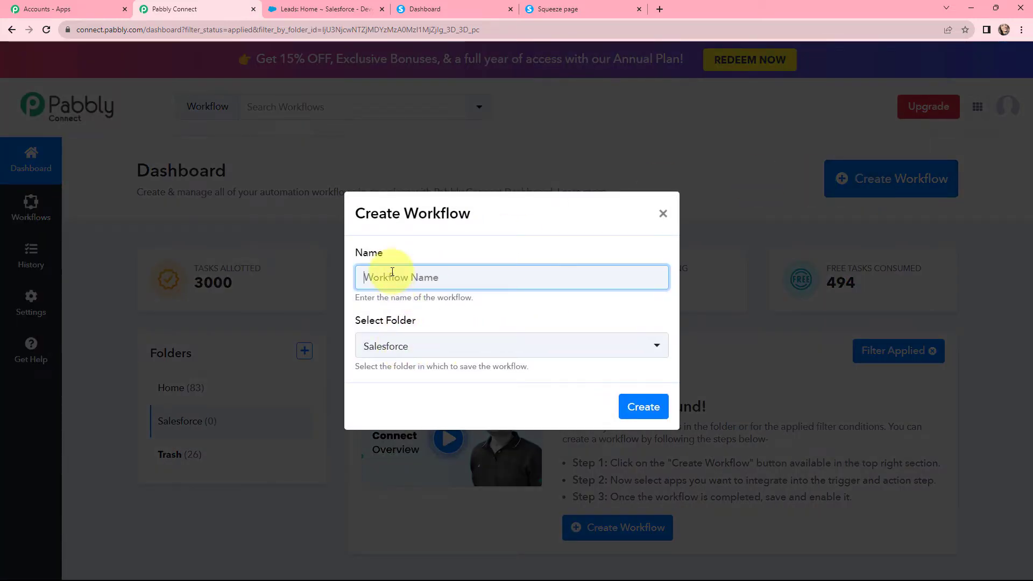
type("Create Salesforce Lead from Systeme.io Form Responses")
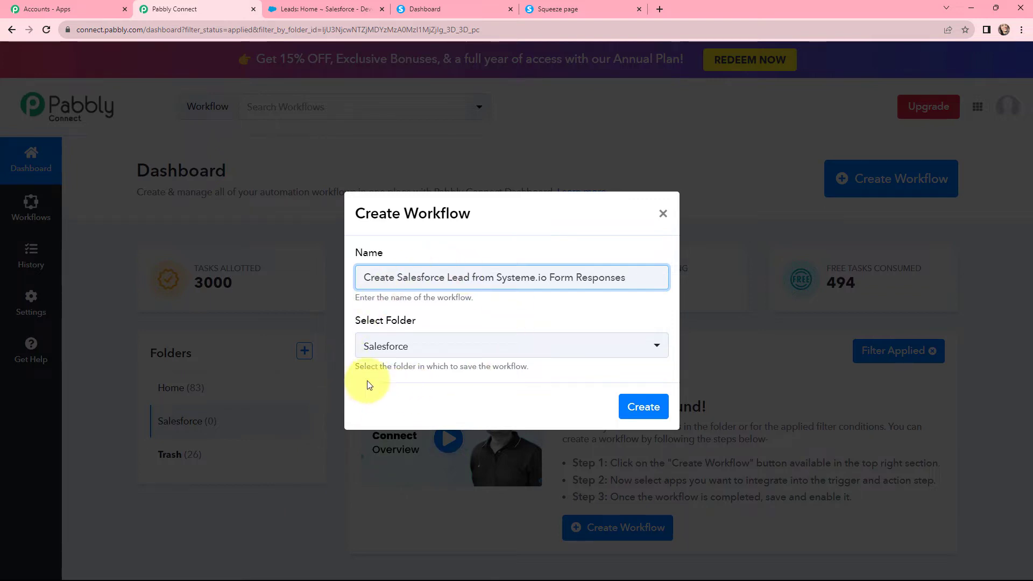
left_click(642, 408)
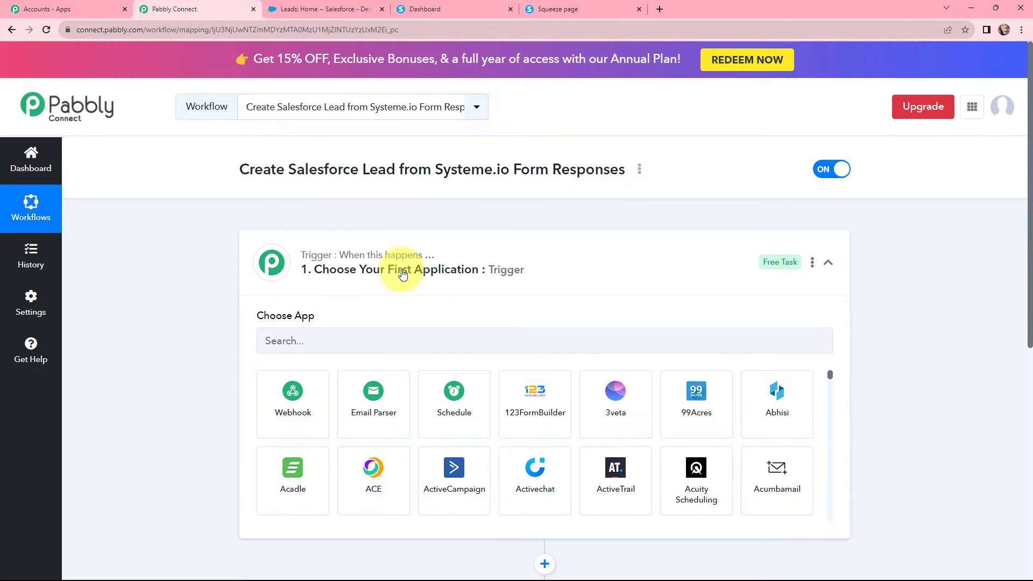
Set the trigger app to Systeme.io with event Contact Just Subscribed To a Form
scroll(312, 300, "down", 1)
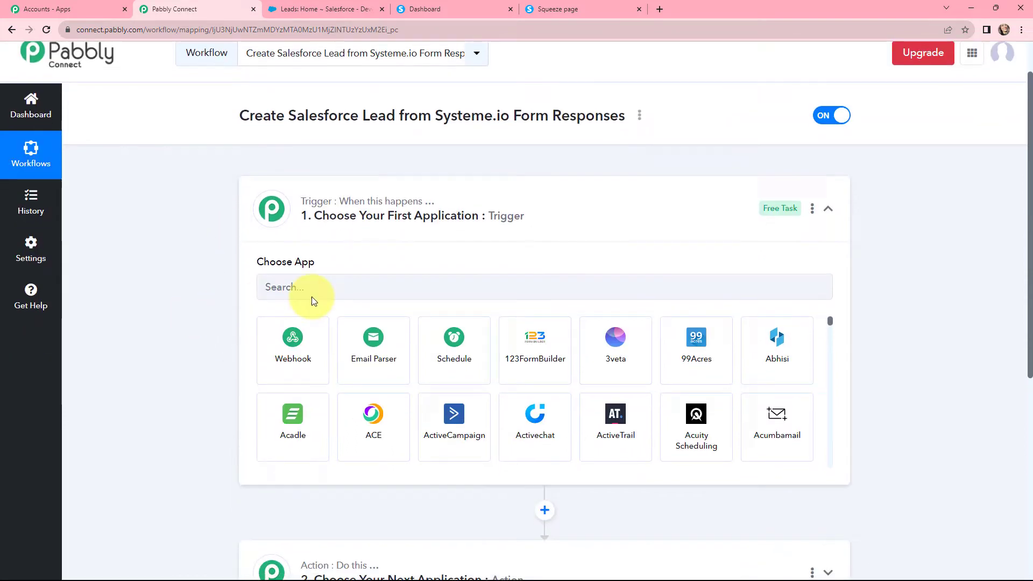
left_click(351, 289)
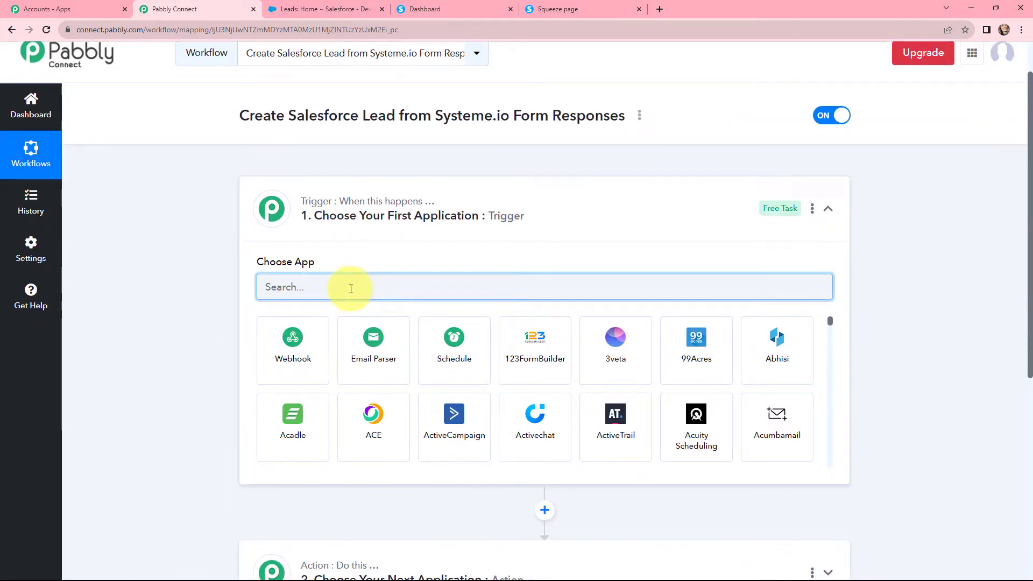
type("syste")
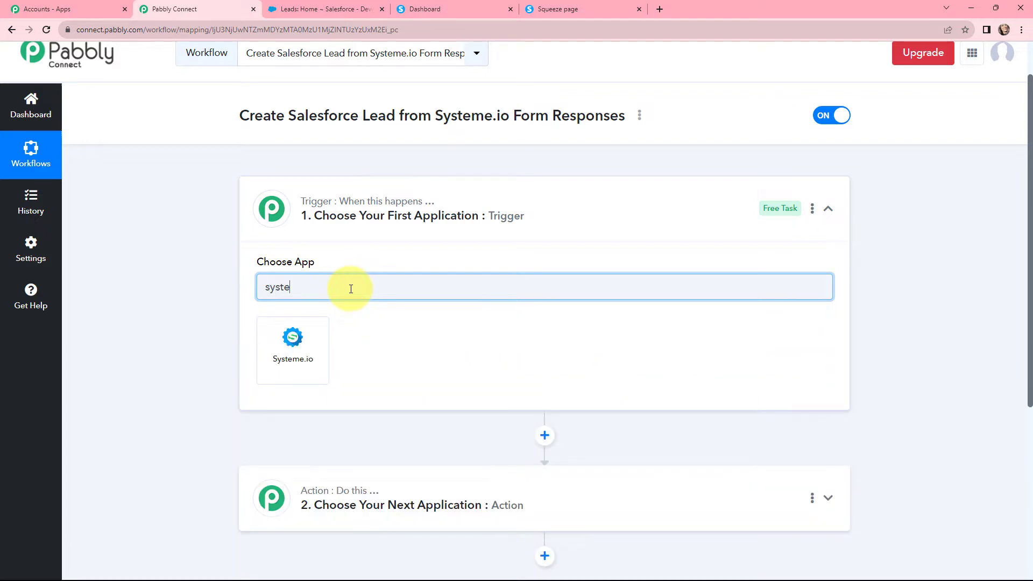
left_click(294, 344)
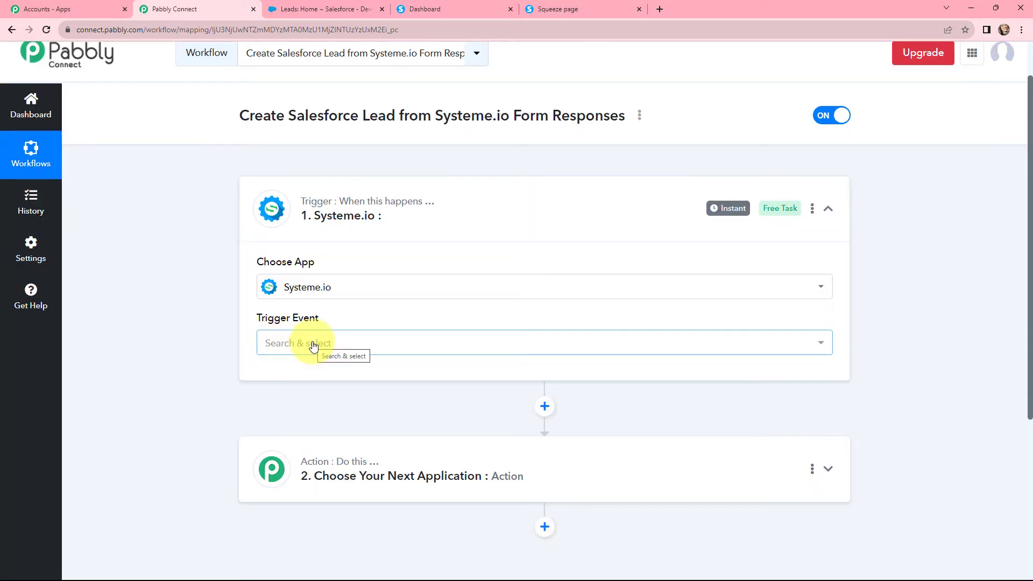
left_click(314, 345)
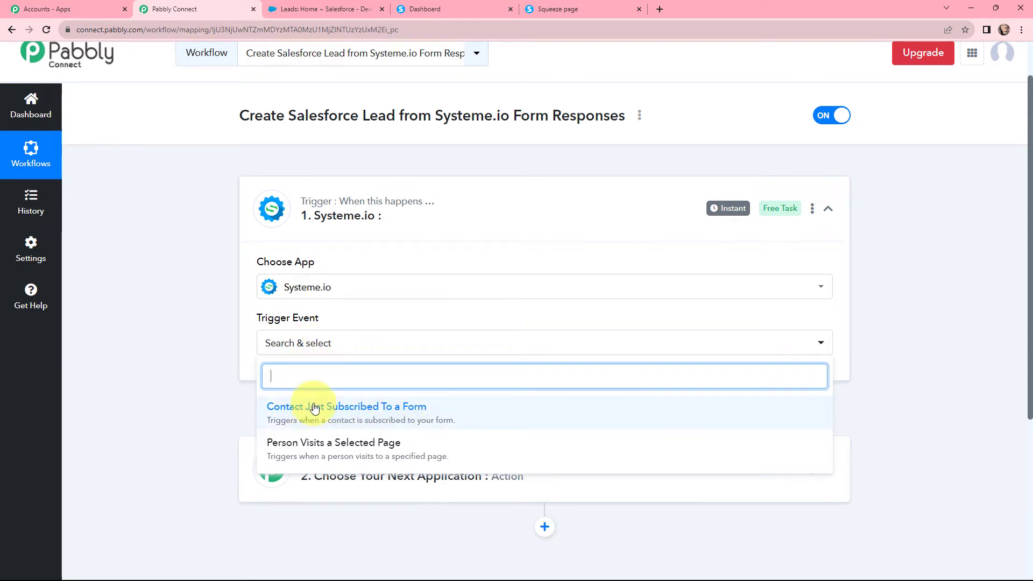
left_click(358, 412)
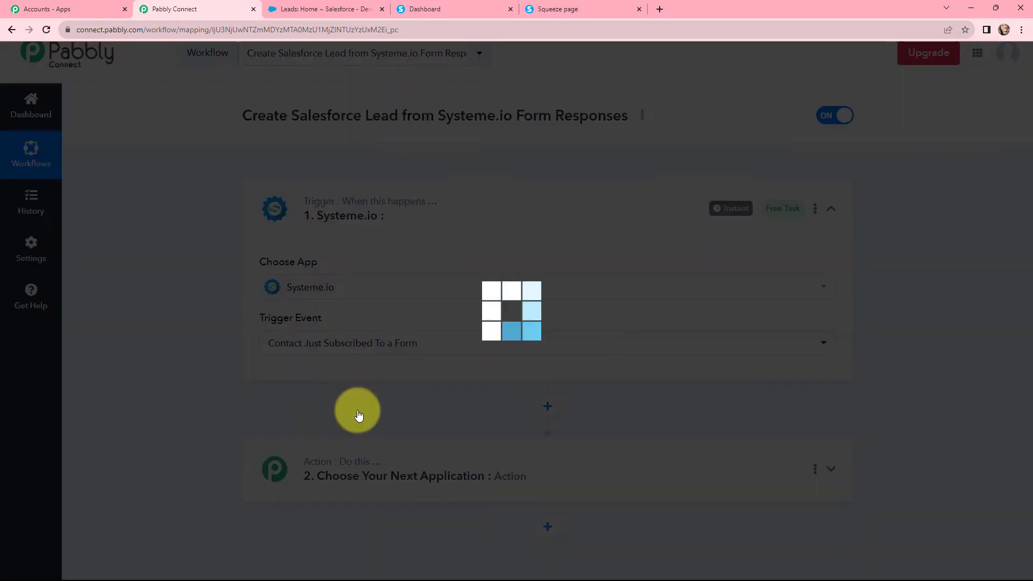
Review the generated Webhook URL and its setup instructions before going to Systeme.io
scroll(304, 357, "down", 1)
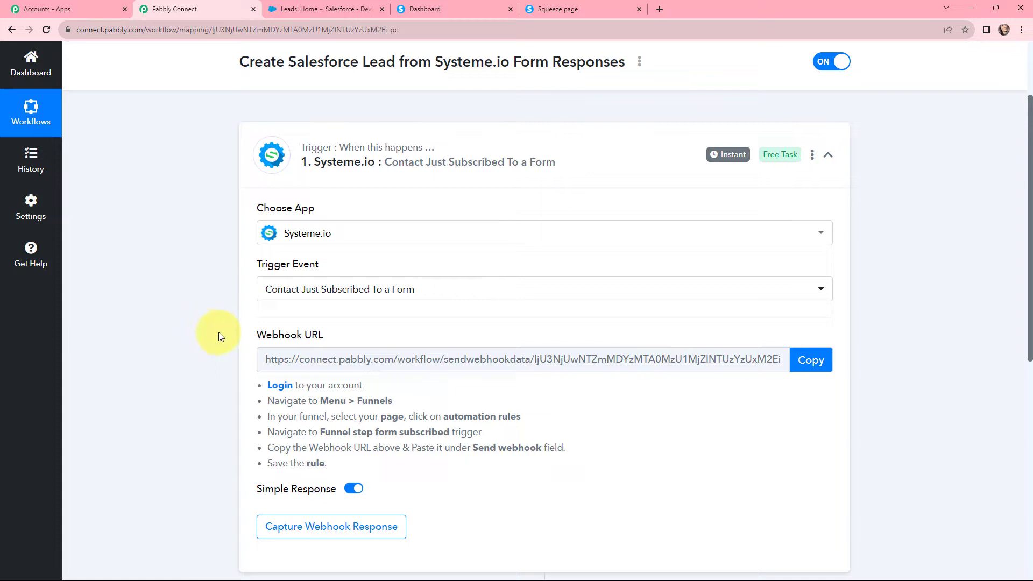
left_click_drag(257, 333, 274, 349)
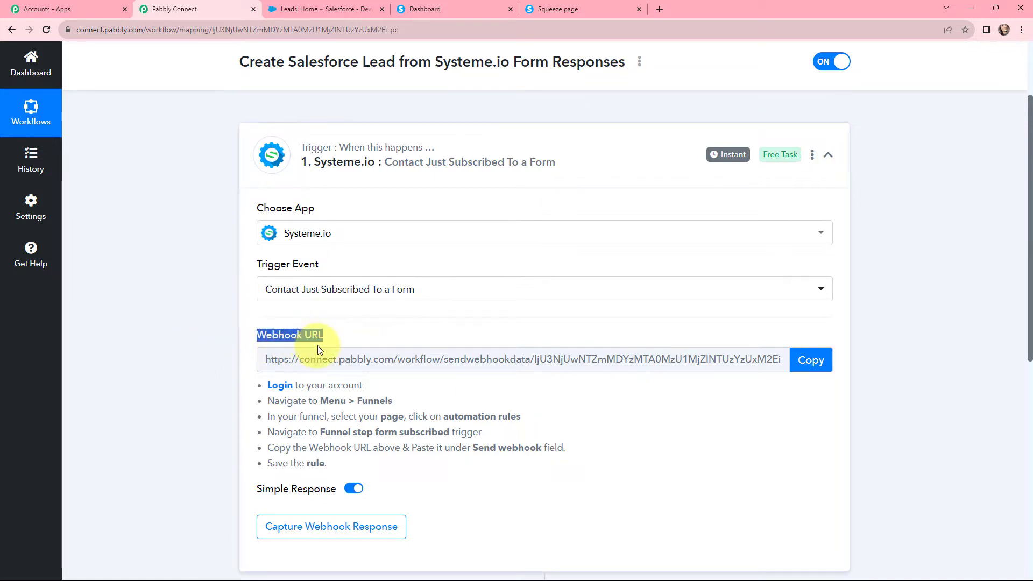
left_click_drag(251, 383, 328, 463)
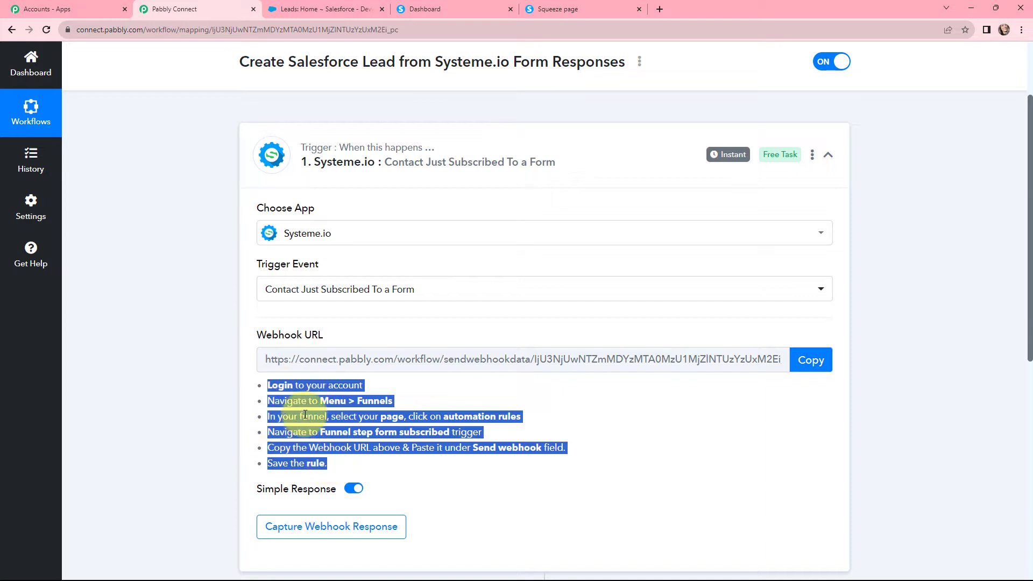
left_click_drag(228, 345, 324, 337)
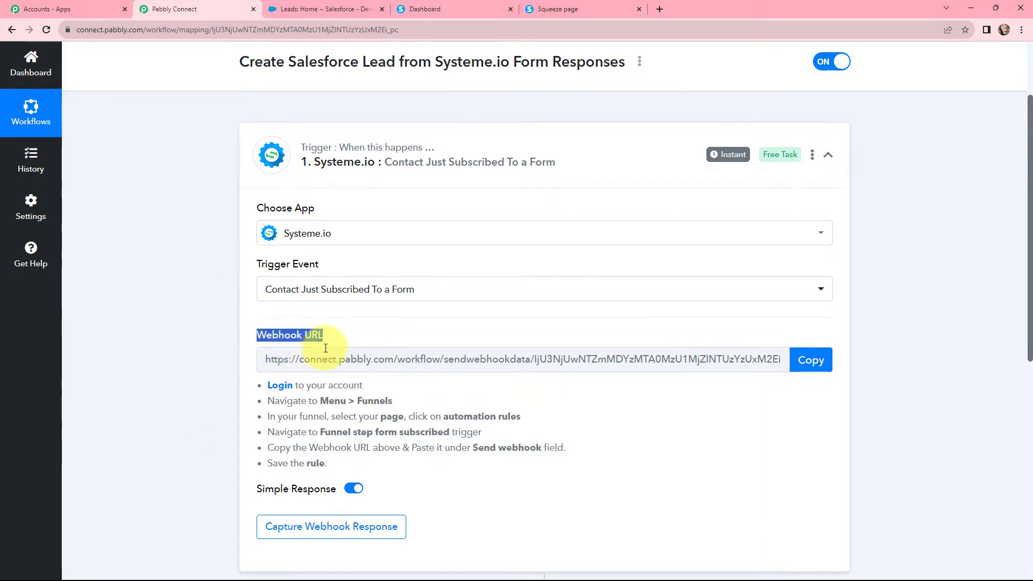
left_click(203, 340)
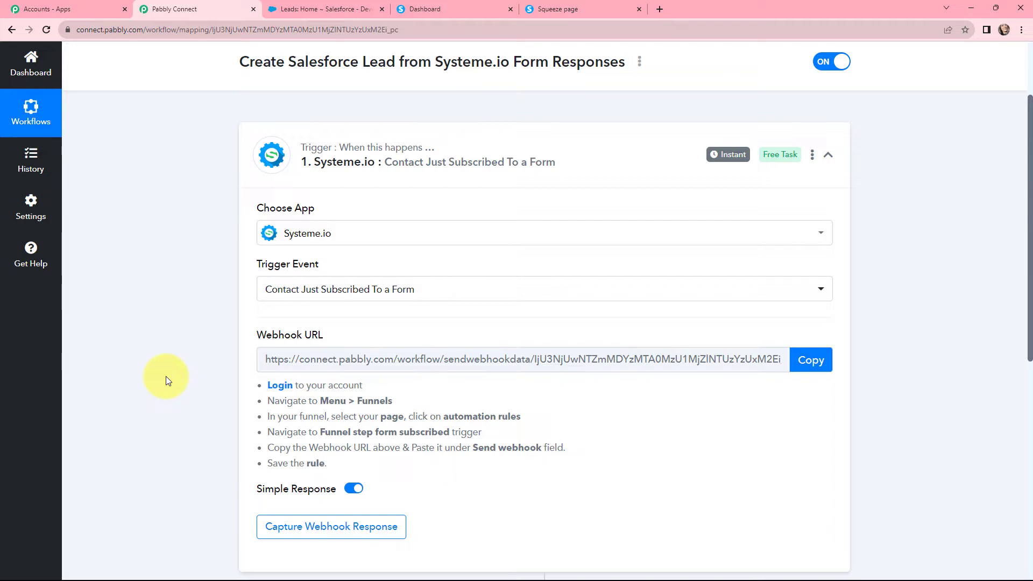
left_click(430, 6)
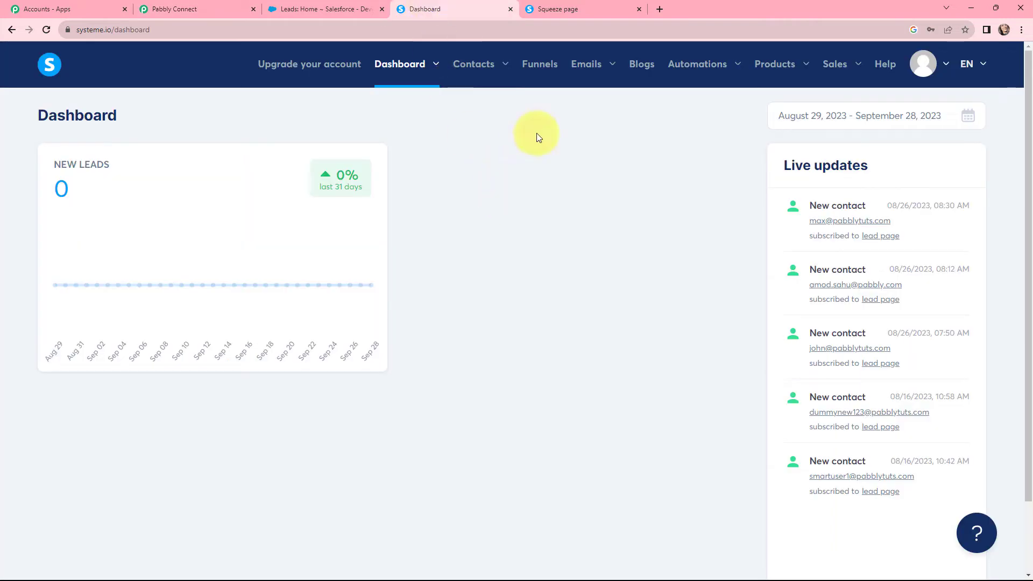
In the Lead Form funnel, add a Funnel step form subscribed automation rule
left_click(542, 71)
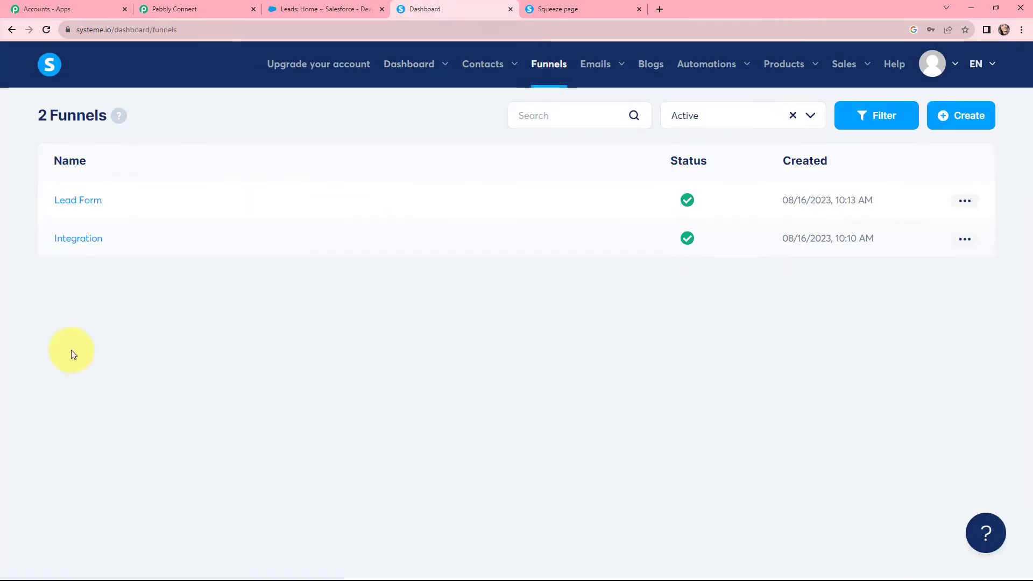
left_click(76, 200)
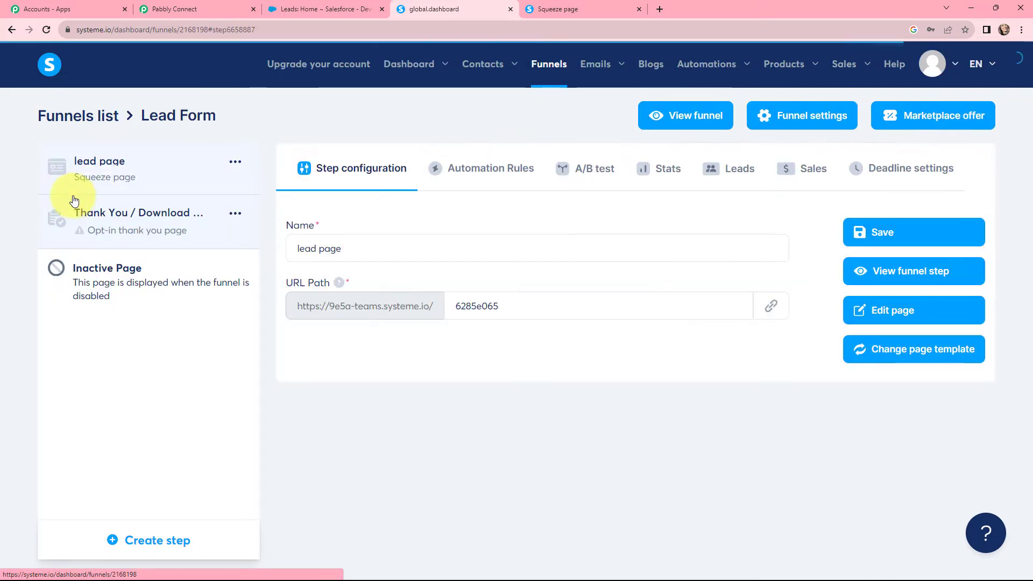
left_click(498, 174)
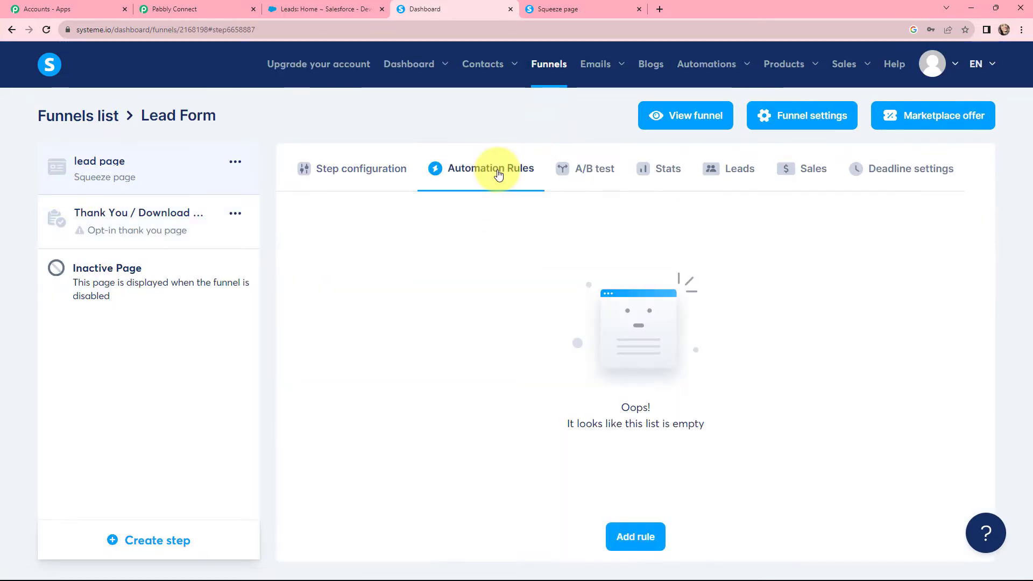
left_click(635, 535)
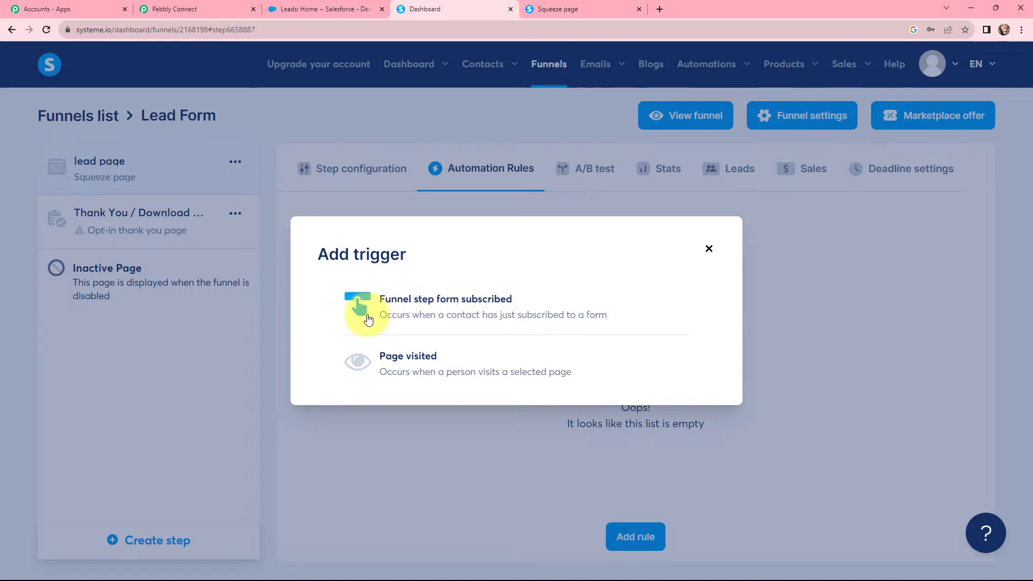
left_click(442, 308)
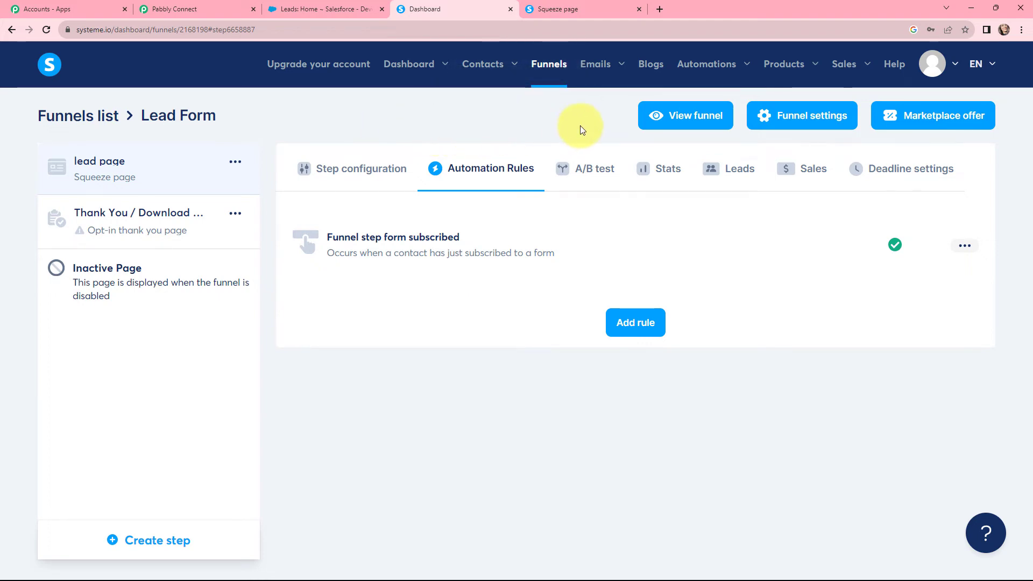
left_click(429, 238)
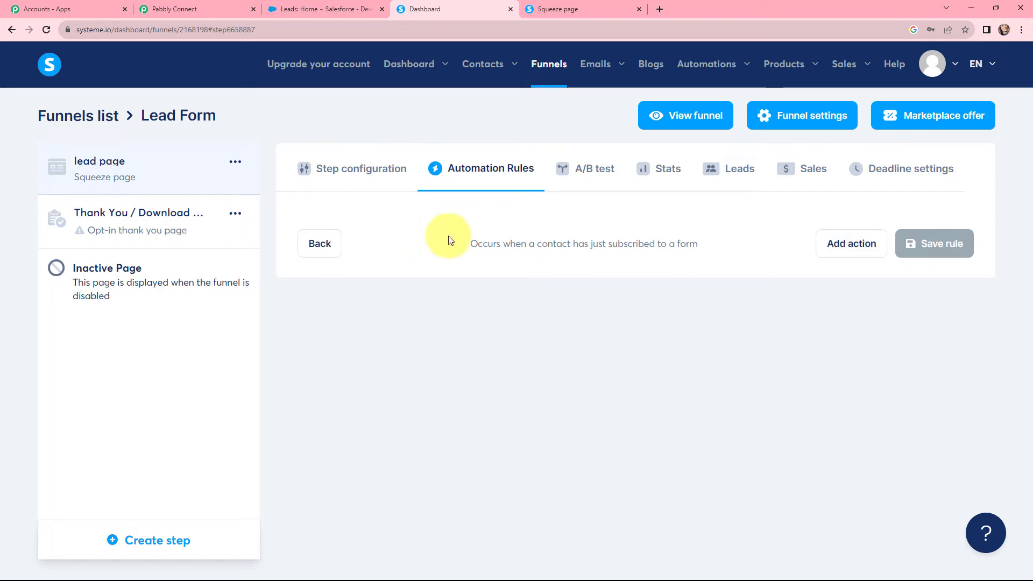
Add a Send webhook action using the copied Pabbly webhook URL and save the rule
left_click(844, 241)
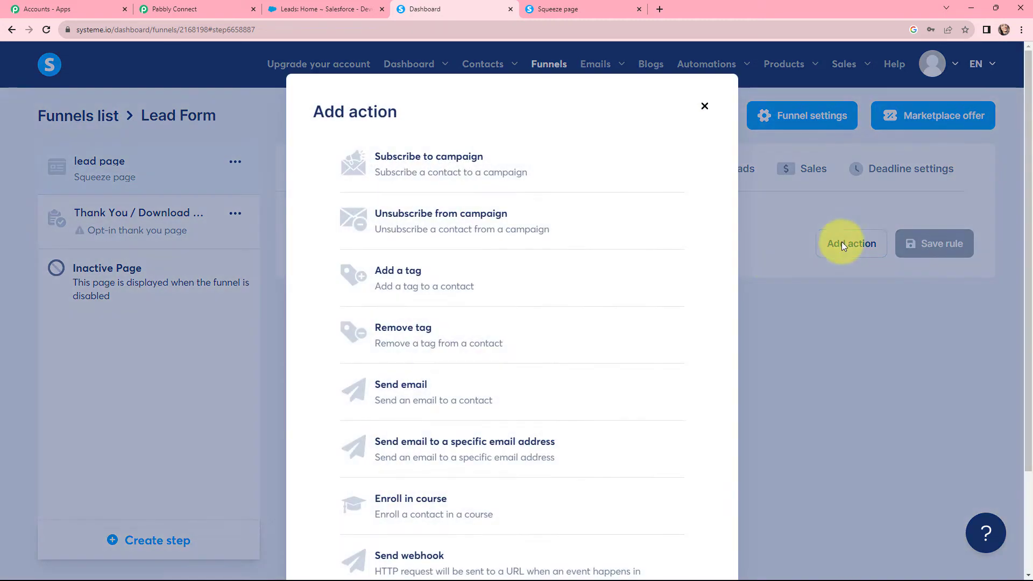
scroll(514, 269, "down", 2)
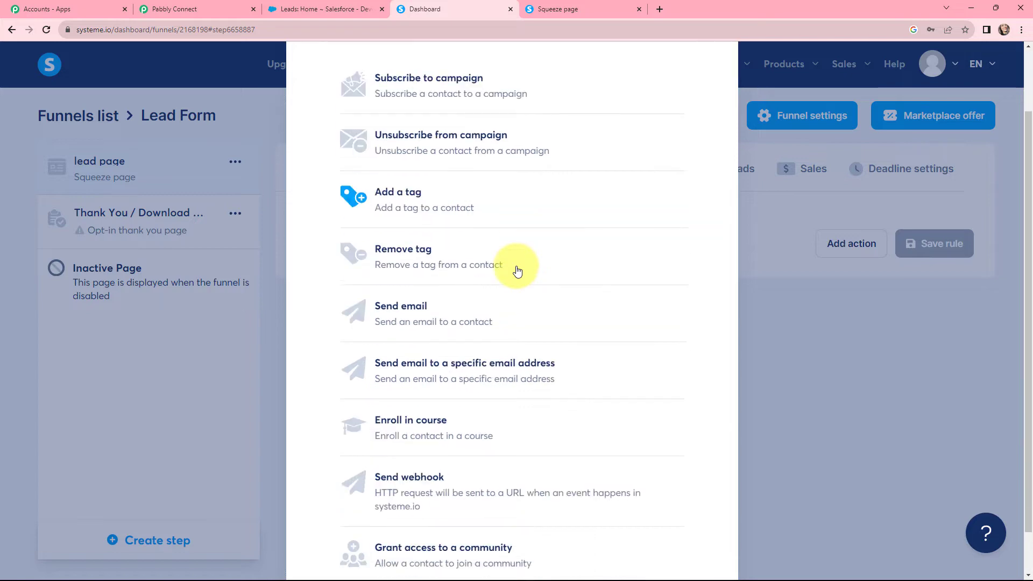
left_click(433, 461)
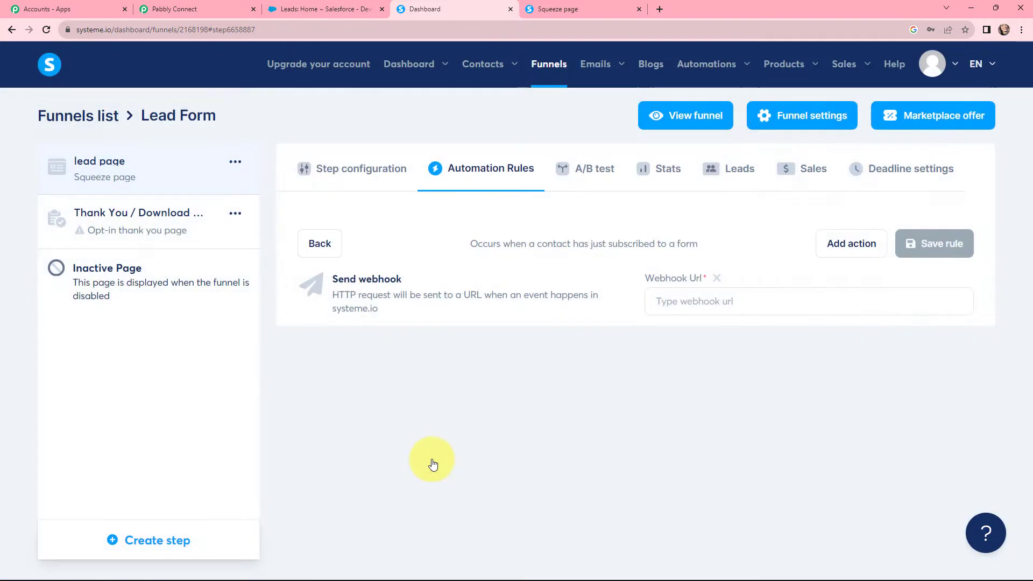
left_click(719, 301)
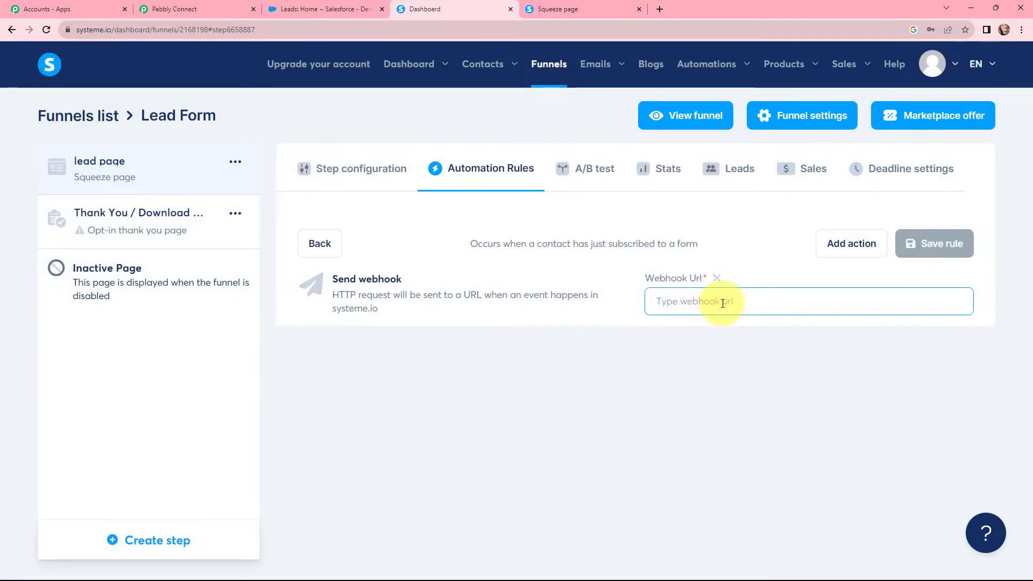
left_click(176, 6)
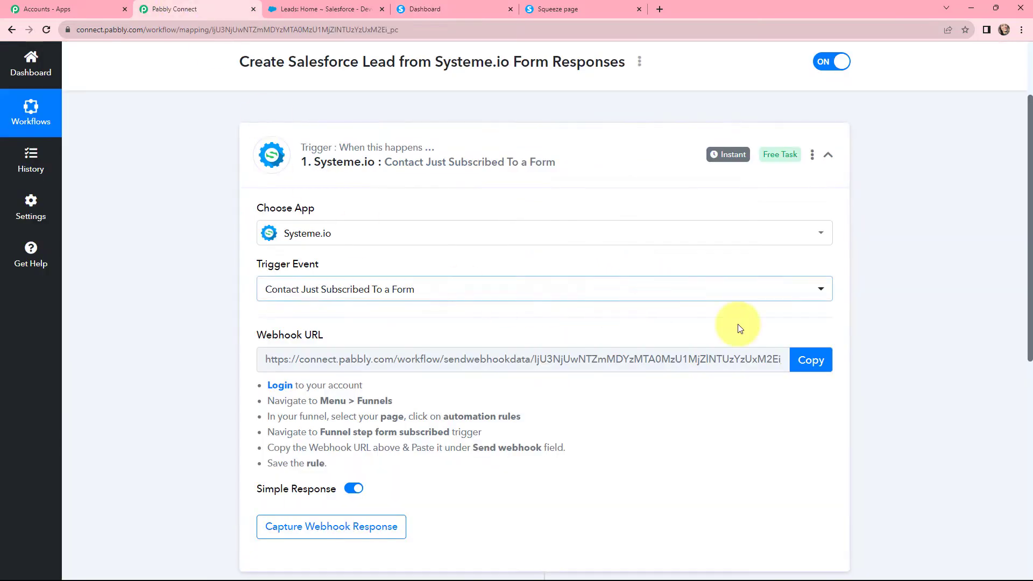
left_click(821, 366)
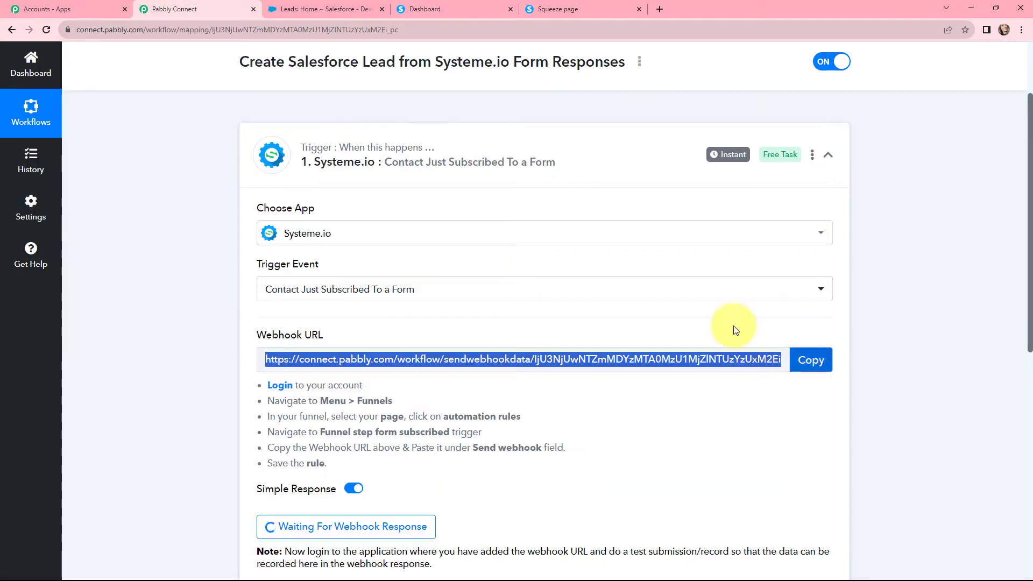
left_click(439, 6)
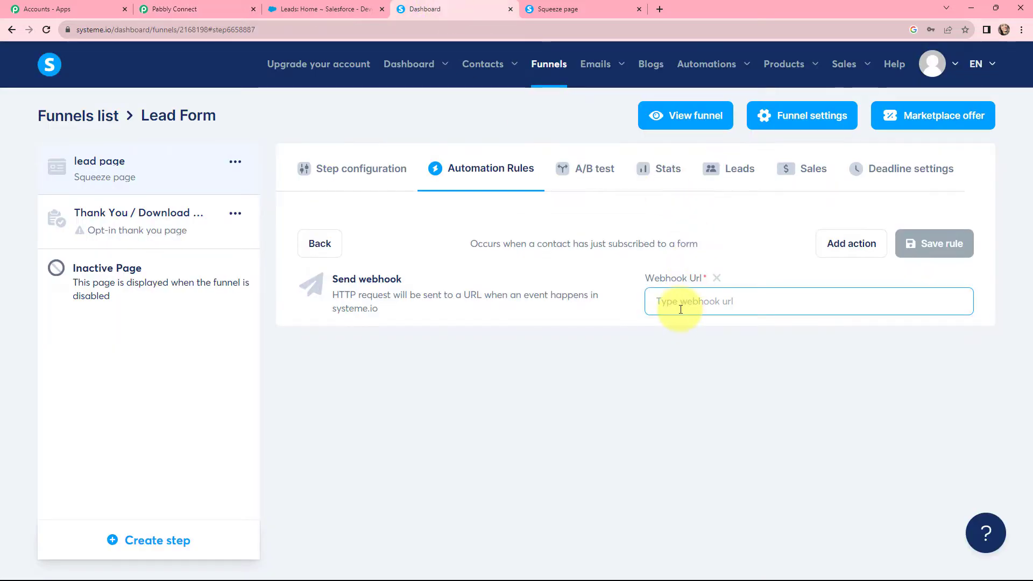
key("ctrl+v")
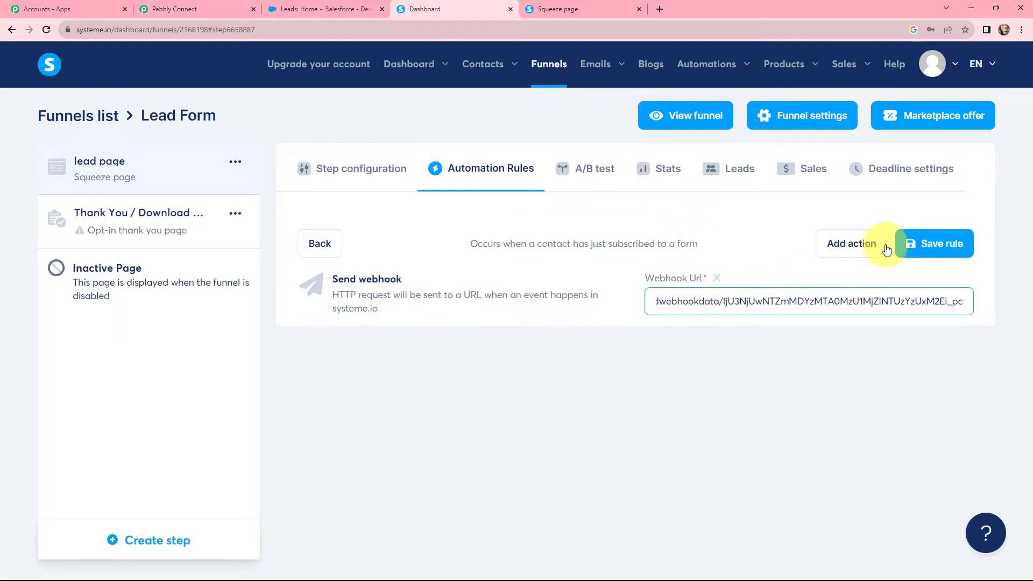
left_click(924, 244)
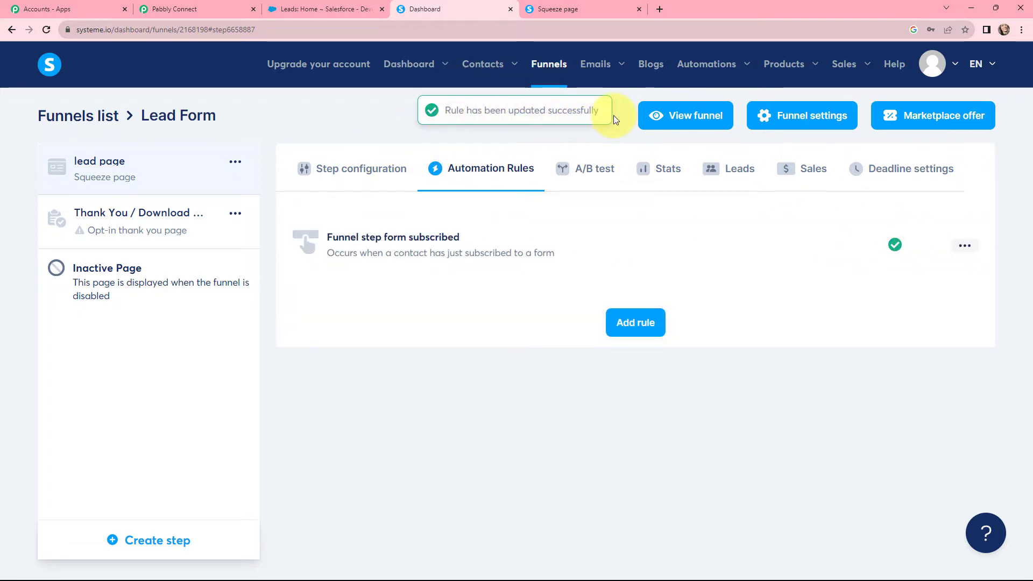
left_click(573, 7)
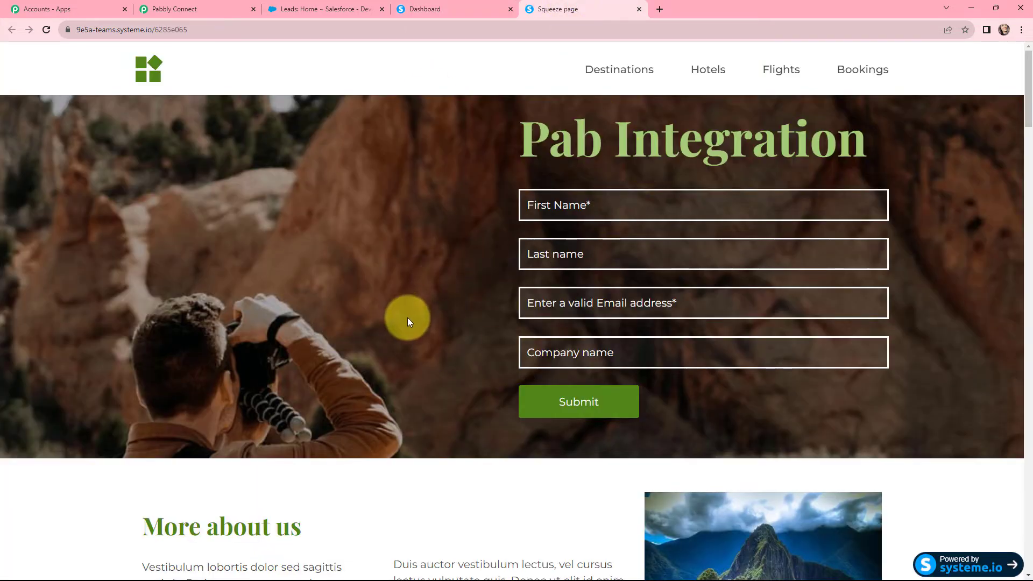
Submit the Pab Integration form with first name demo, last name lead, a demo e-mail and company Pabbly
left_click(578, 205)
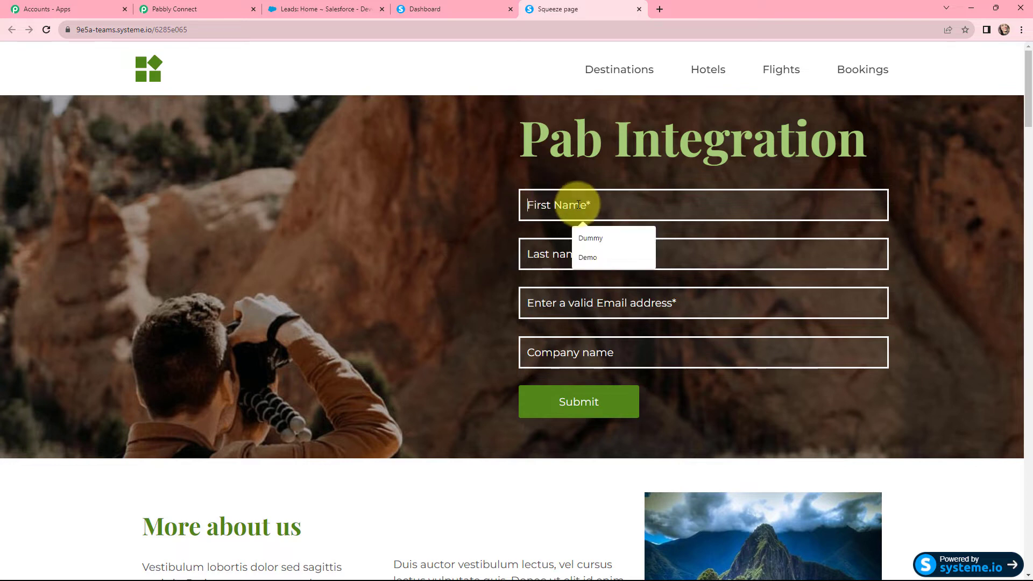
type("demo")
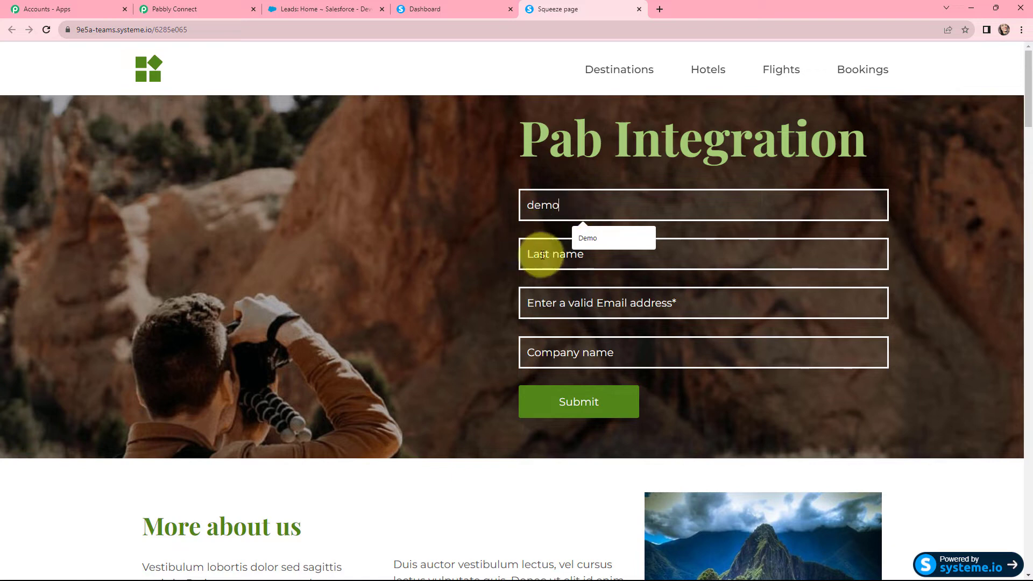
left_click(542, 254)
type("le")
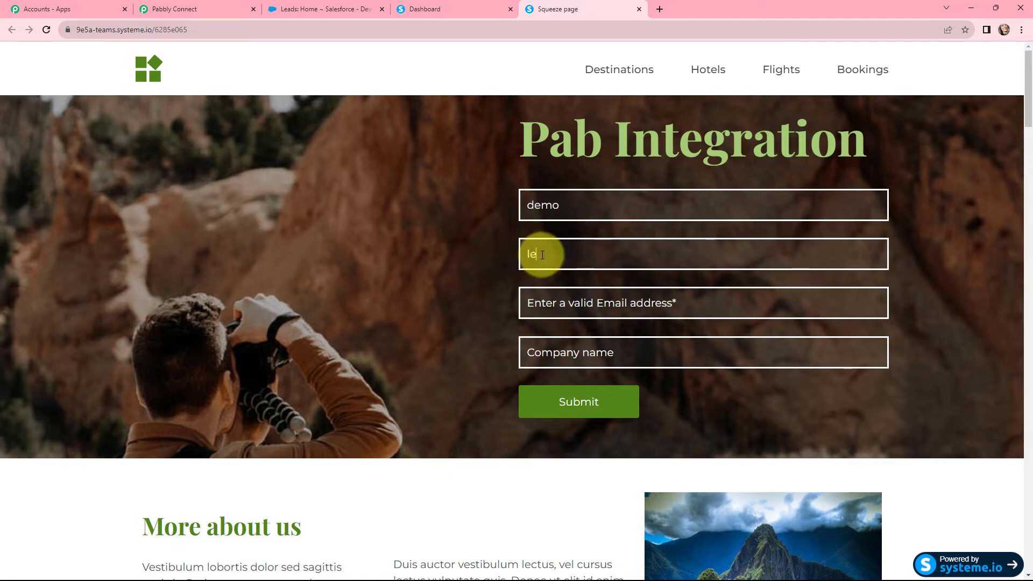
type("ad")
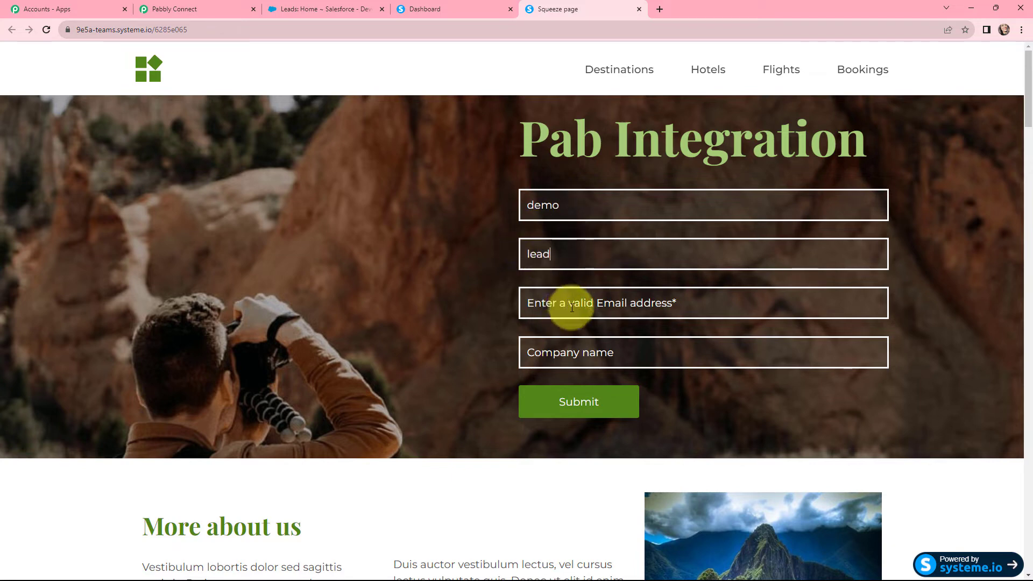
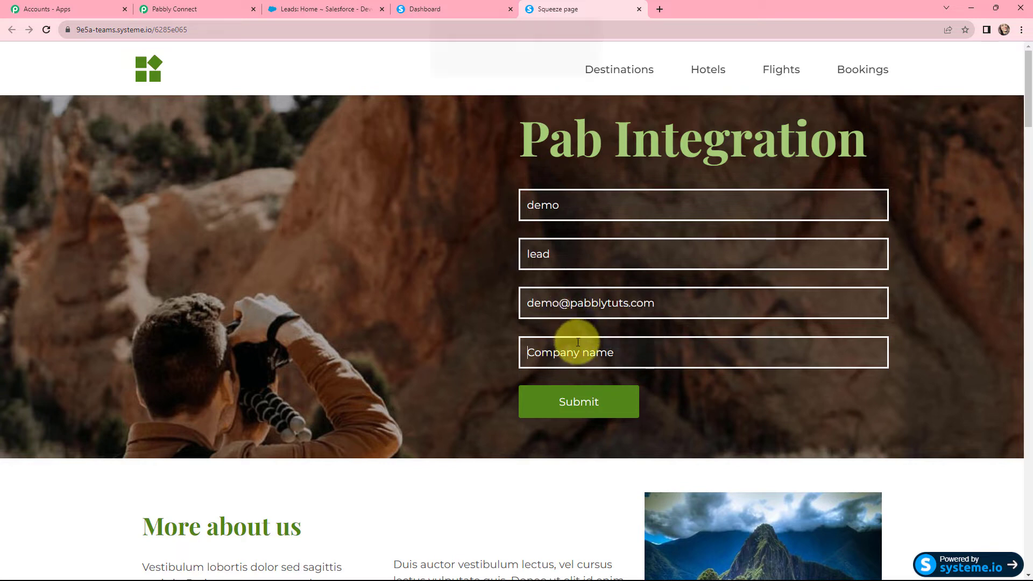
type("Pabbly")
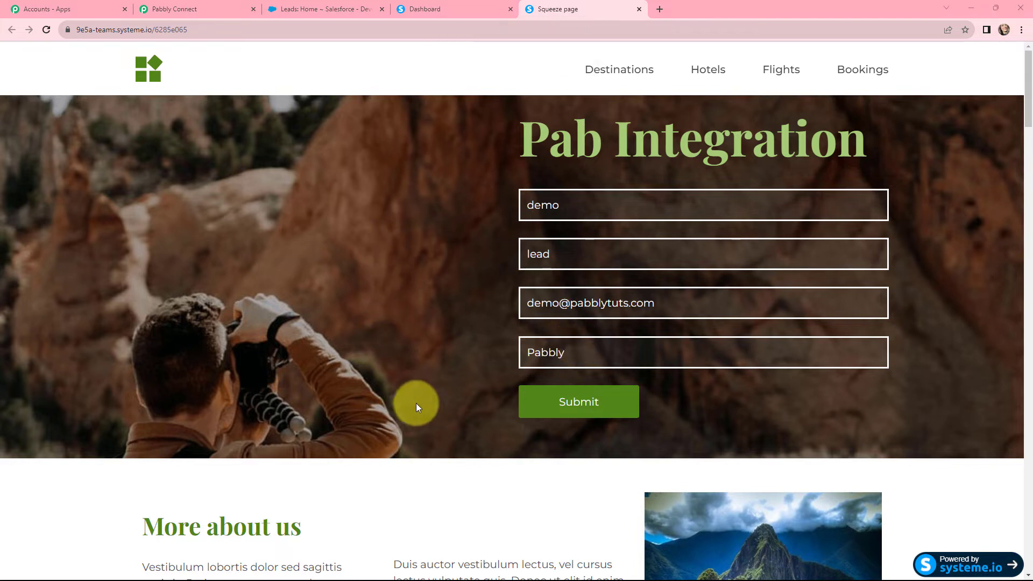
left_click(585, 405)
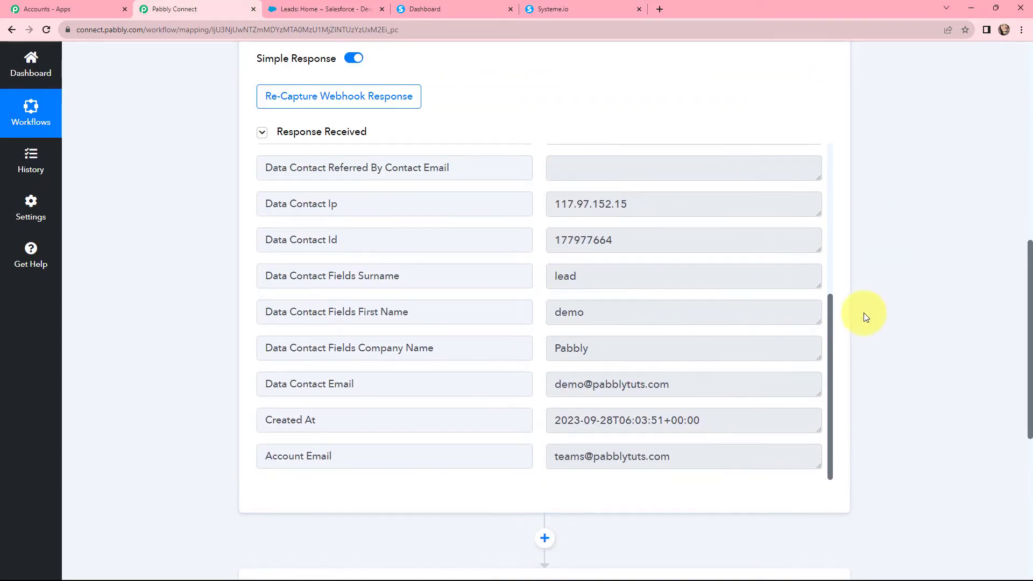
Check the captured surname, first name, company, e-mail and time, then collapse the Systeme.io trigger
left_click(612, 282)
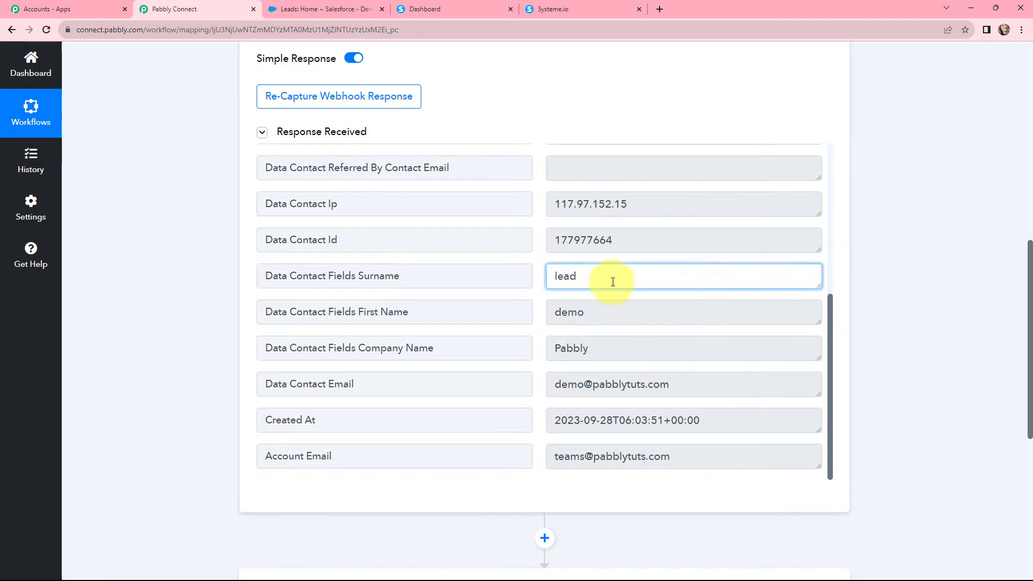
left_click_drag(612, 281, 538, 276)
left_click_drag(592, 311, 541, 313)
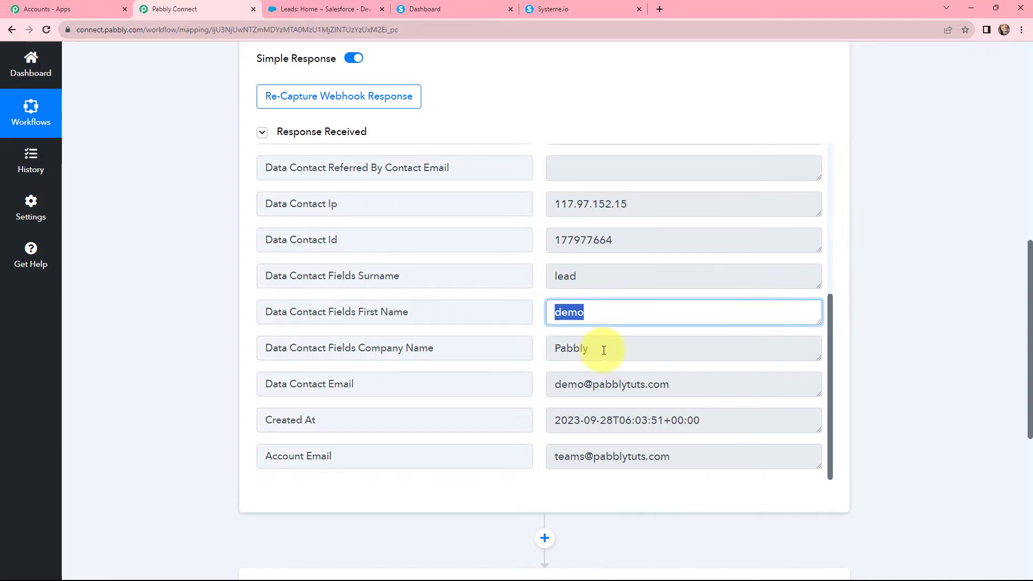
left_click_drag(603, 350, 696, 383)
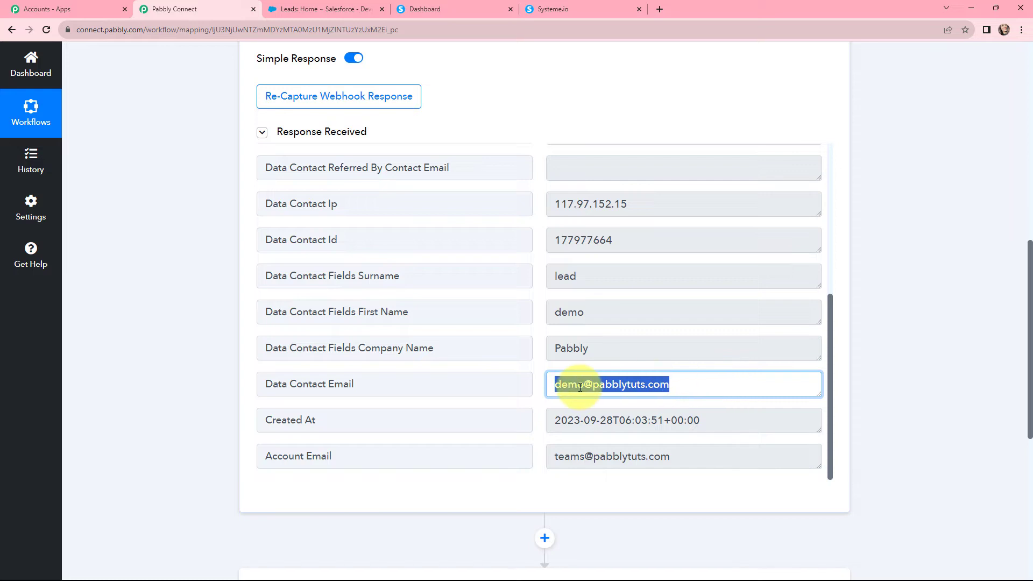
left_click_drag(719, 422, 491, 419)
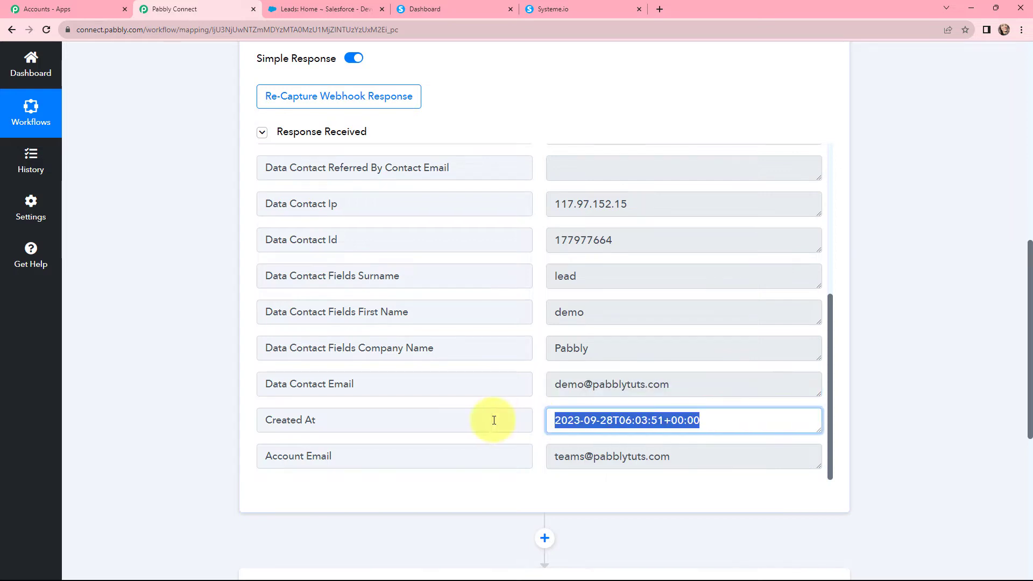
left_click(187, 347)
key("Home")
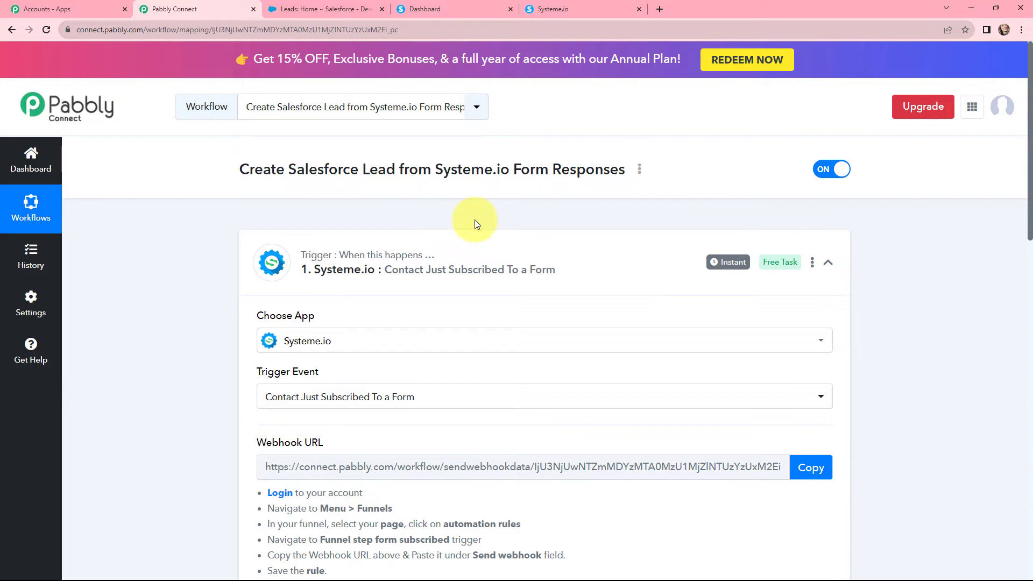
mouse_move(722, 263)
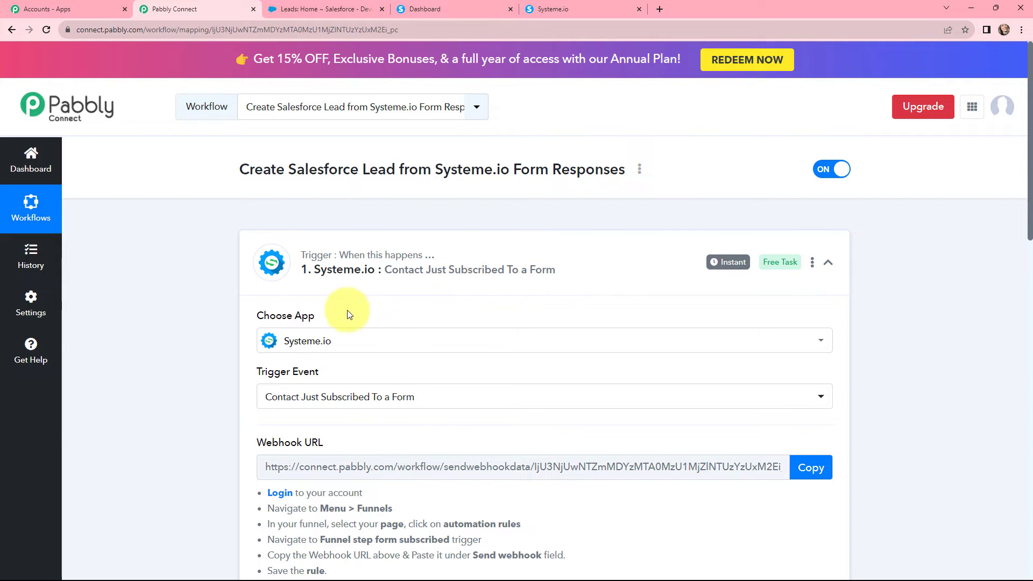
left_click(544, 247)
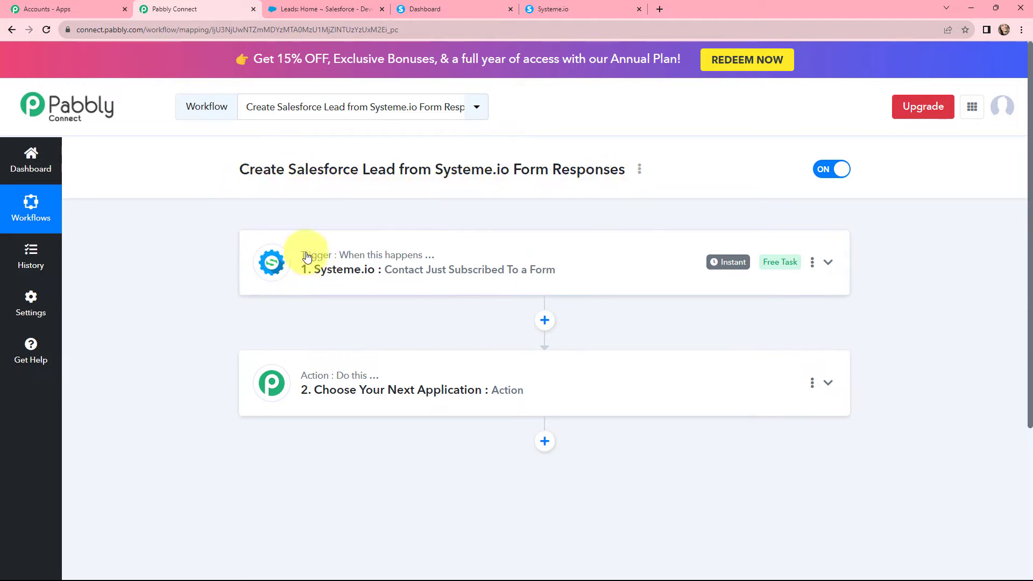
Choose Salesforce as the action app, found by searching 'salesf', with action event Create Lead
left_click(399, 377)
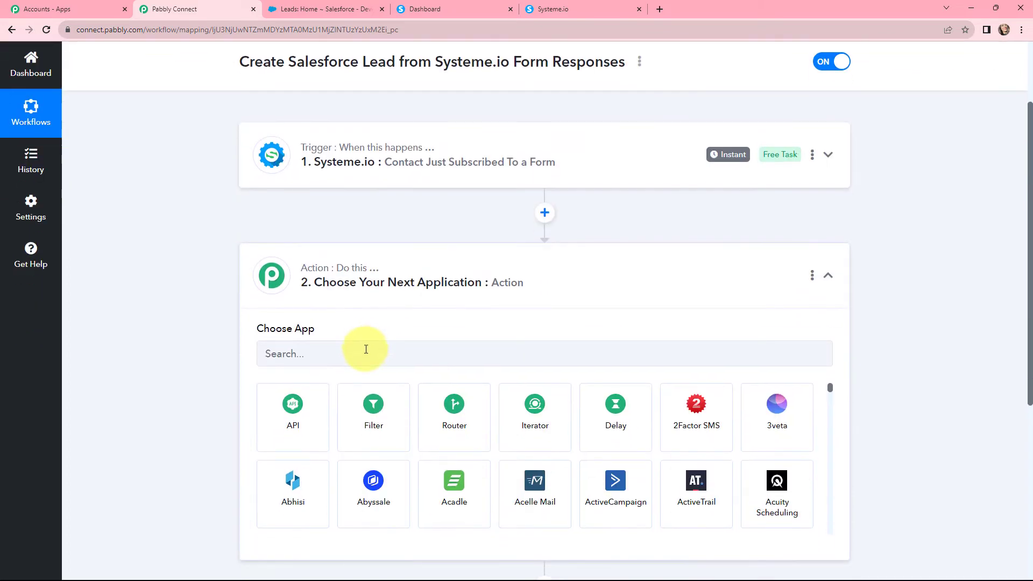
type("sal")
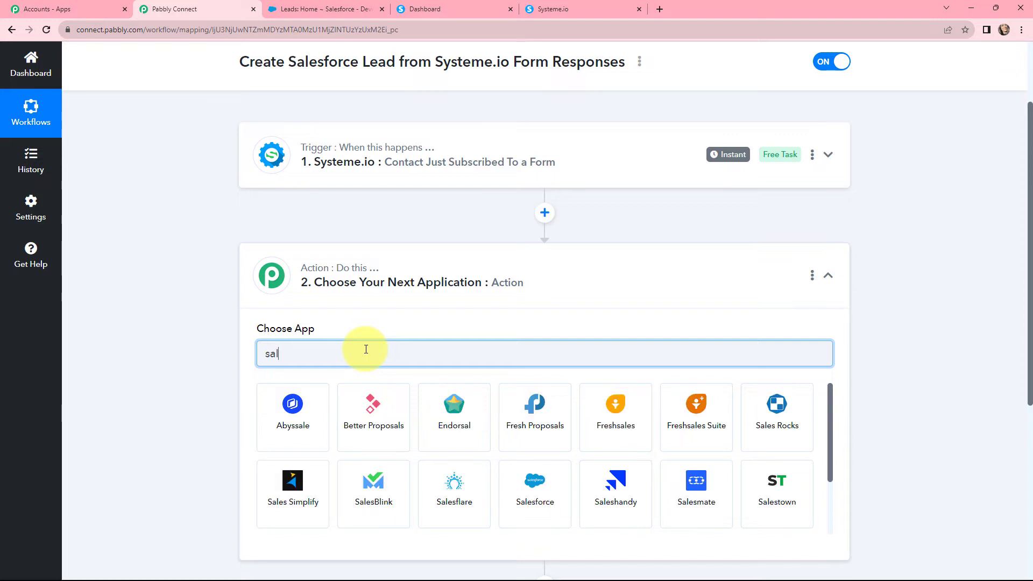
type("esf")
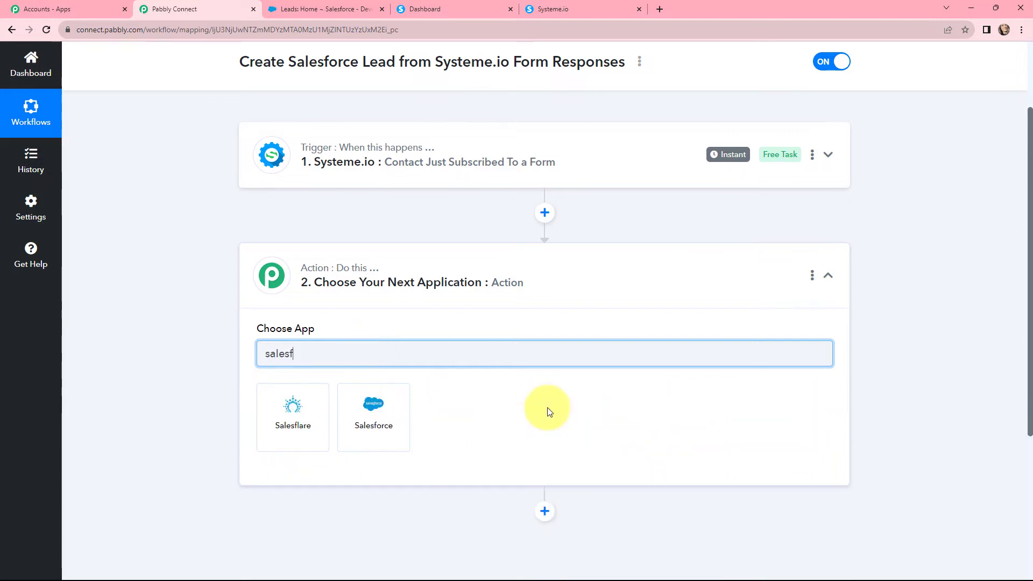
left_click(350, 403)
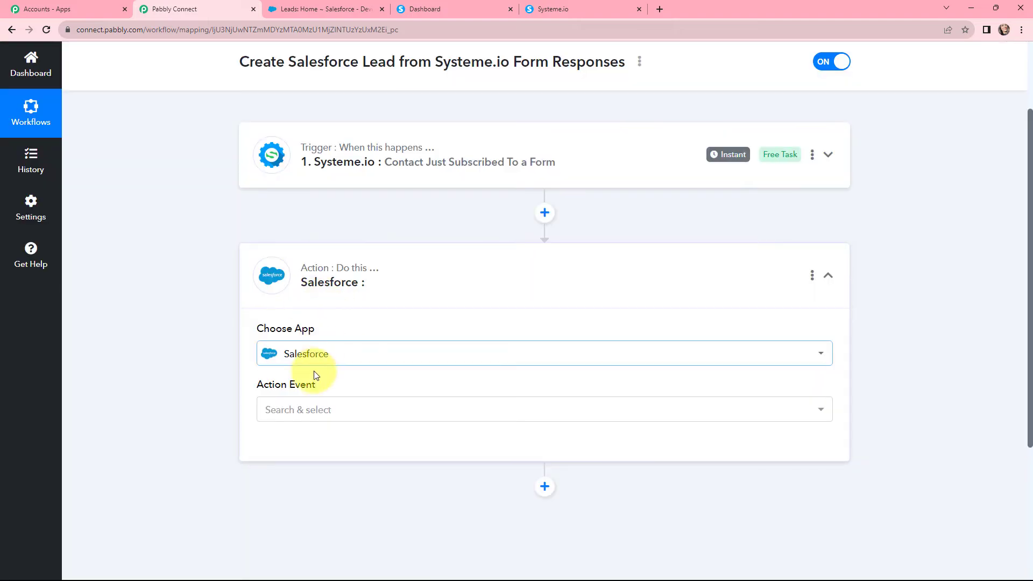
mouse_move(310, 388)
left_click(312, 408)
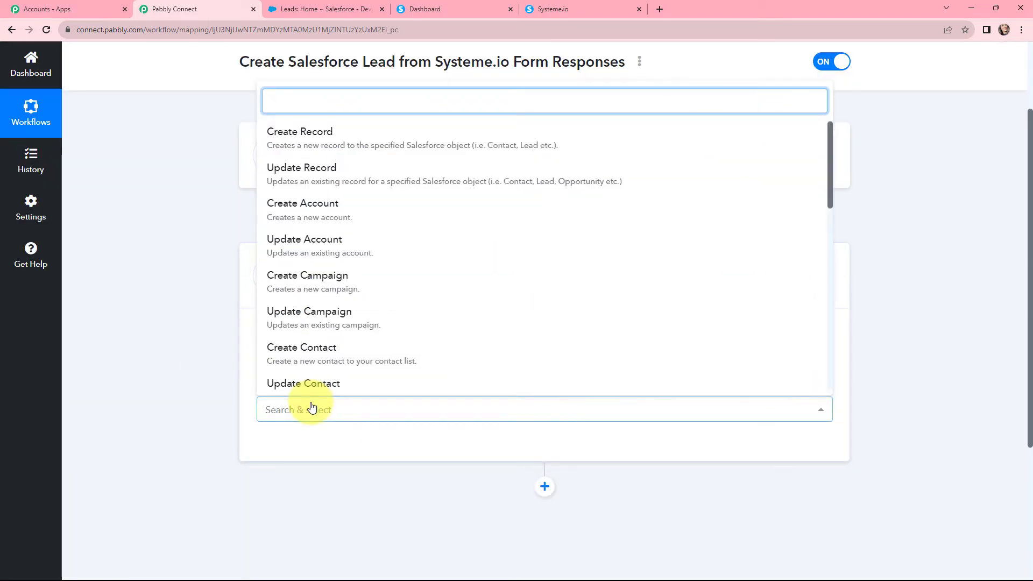
scroll(358, 279, "down", 2)
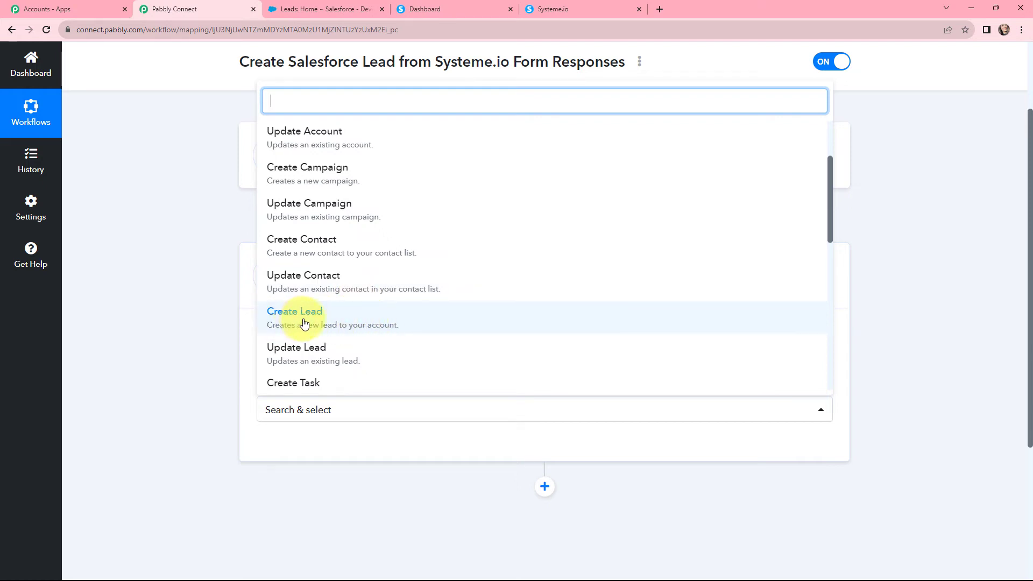
left_click(333, 313)
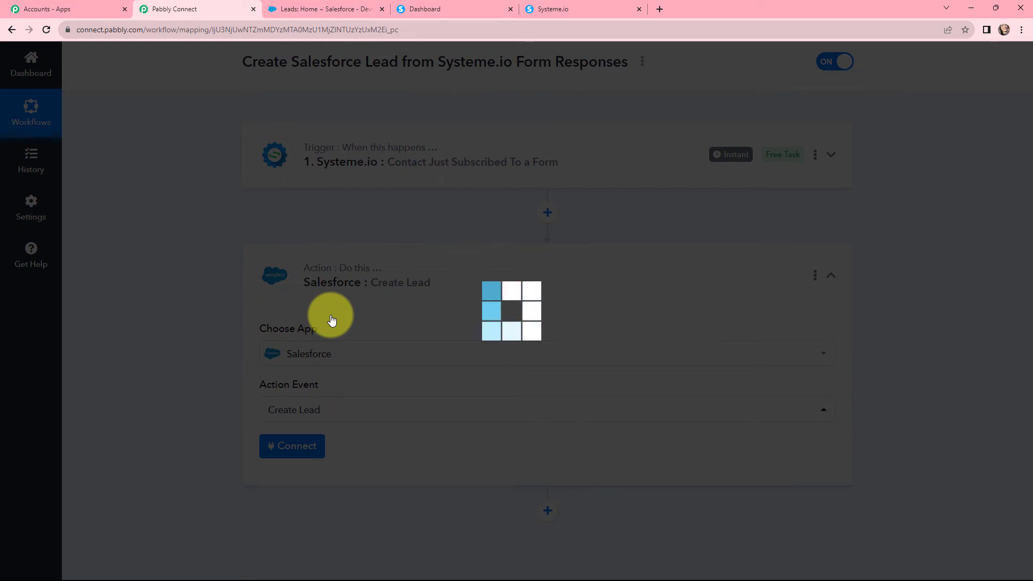
scroll(346, 300, "down", 1)
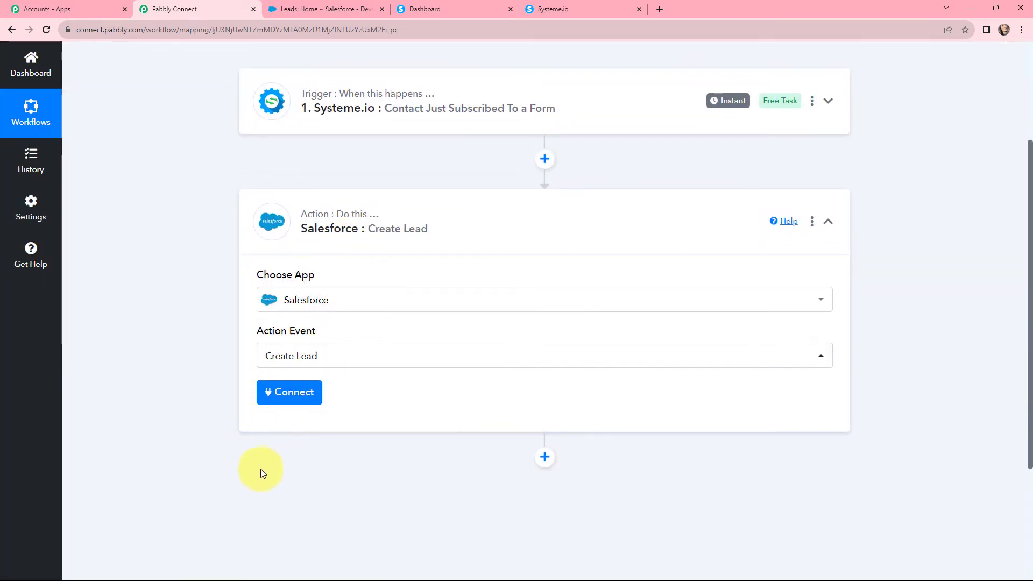
Add a new Salesforce connection and allow Pabbly Connect access in the Salesforce popup
left_click(293, 392)
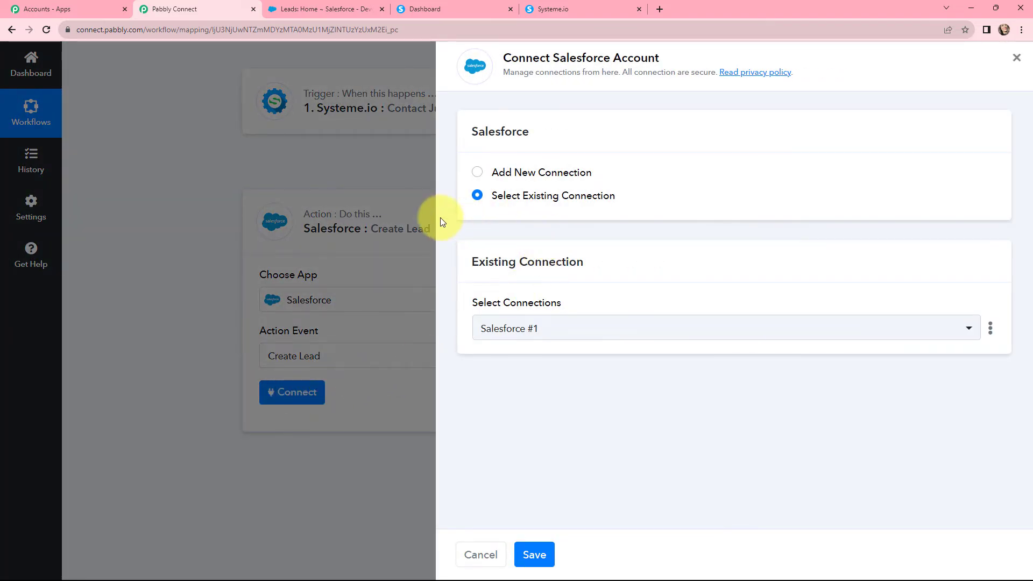
left_click(477, 173)
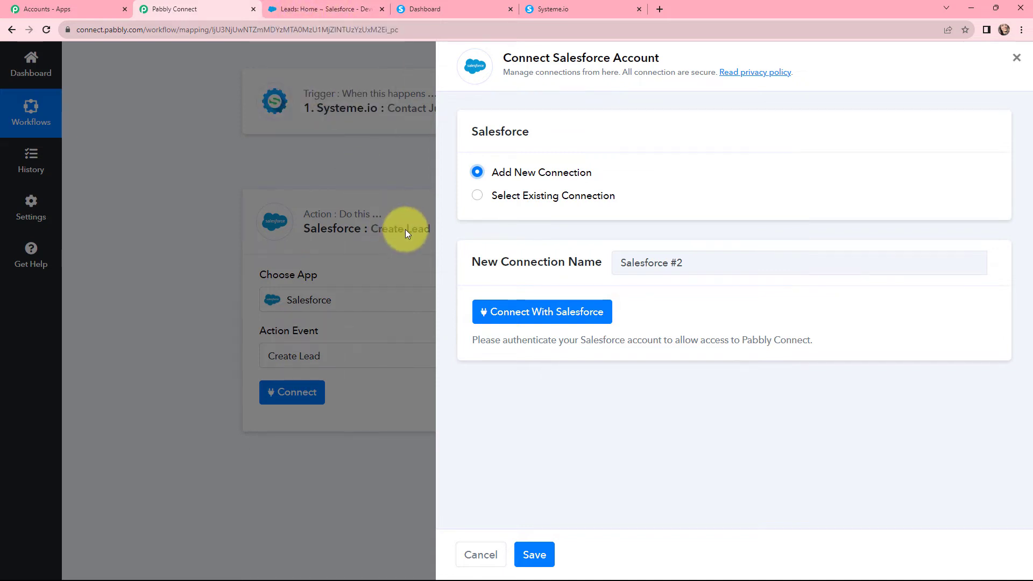
left_click(527, 315)
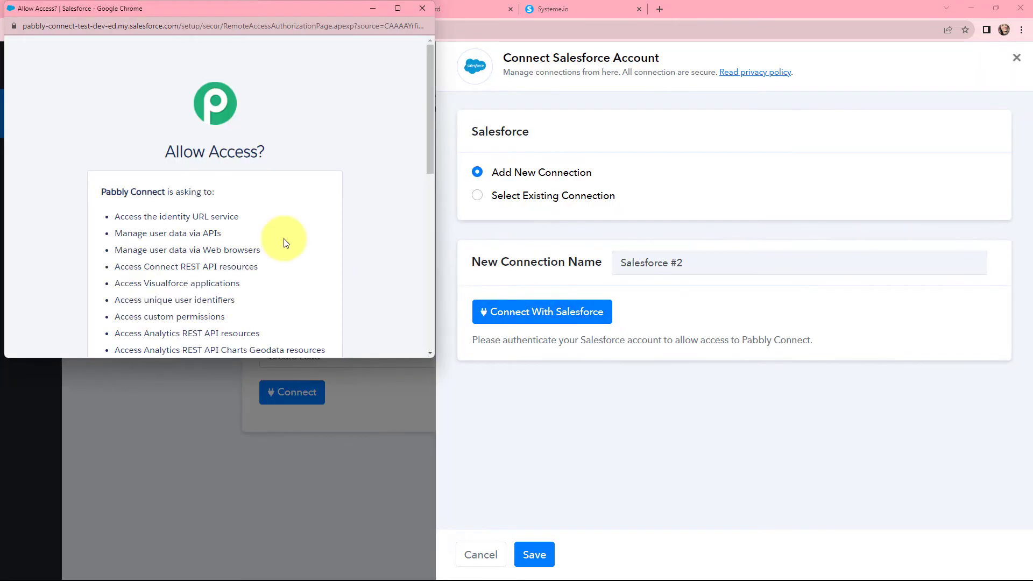
scroll(283, 238, "down", 4)
scroll(283, 233, "down", 4)
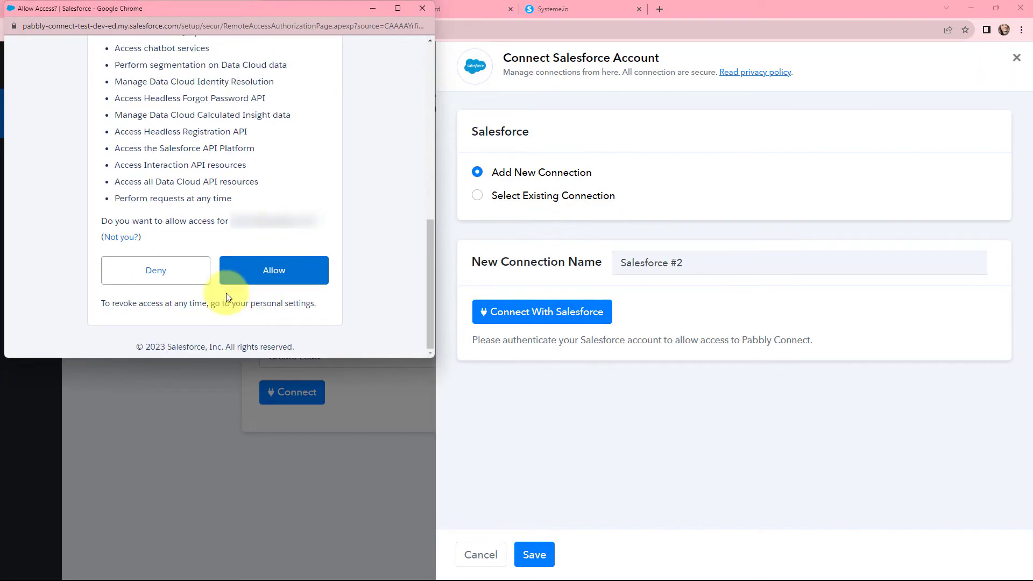
left_click(271, 270)
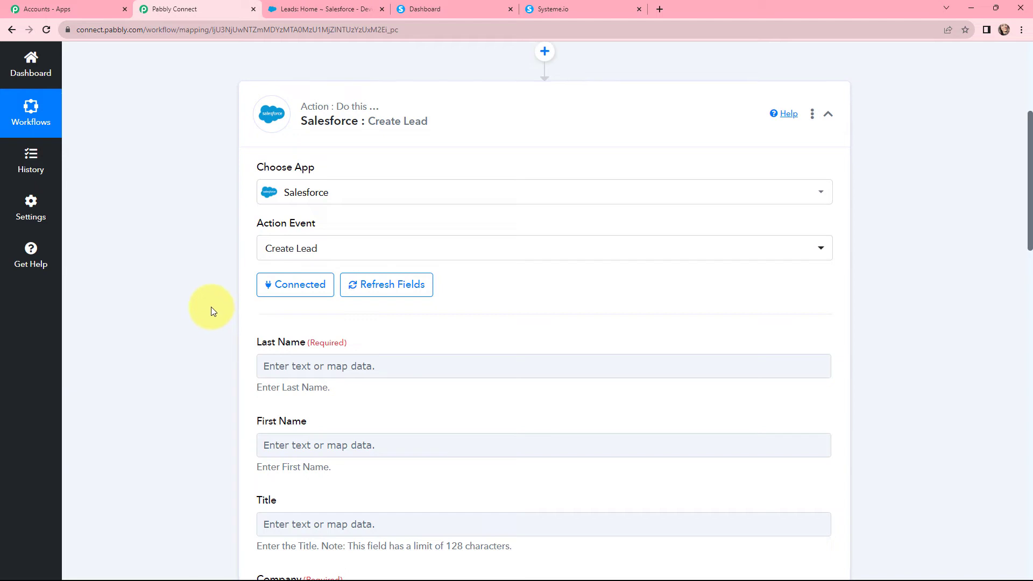
Map the form's Surname into Last Name and its First Name into First Name
scroll(228, 260, "down", 4)
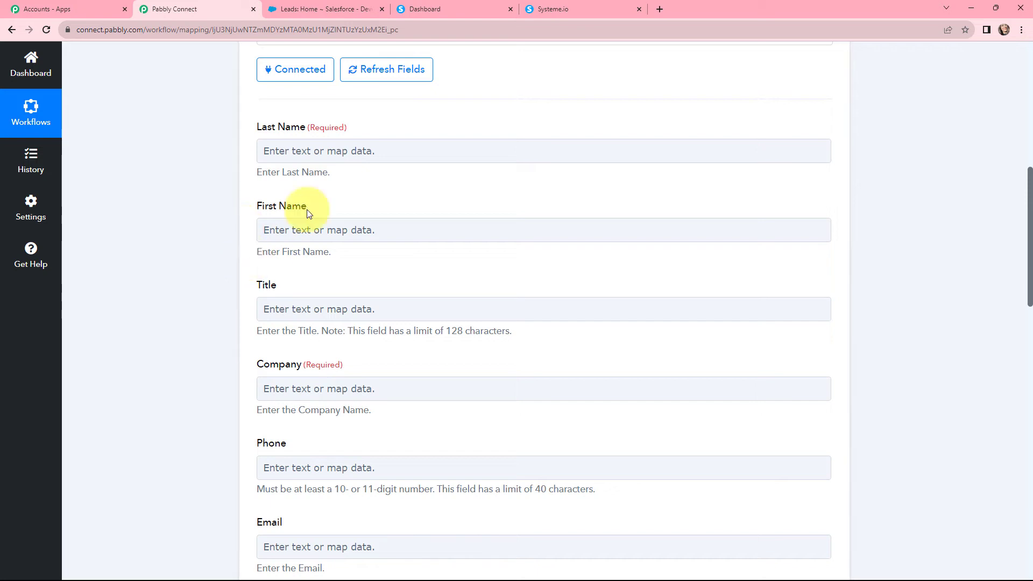
left_click(363, 149)
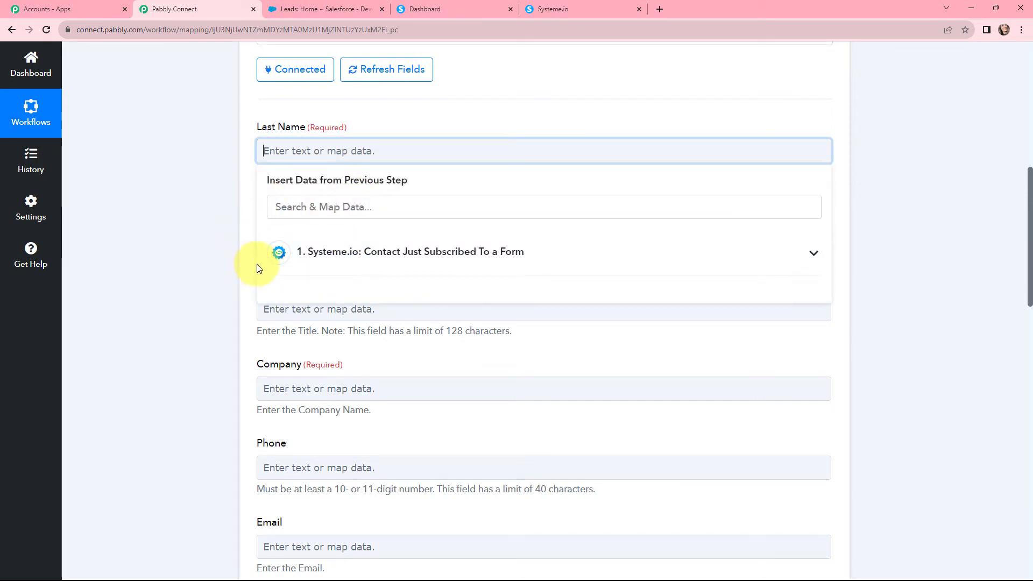
left_click(384, 258)
left_click(324, 209)
type("s")
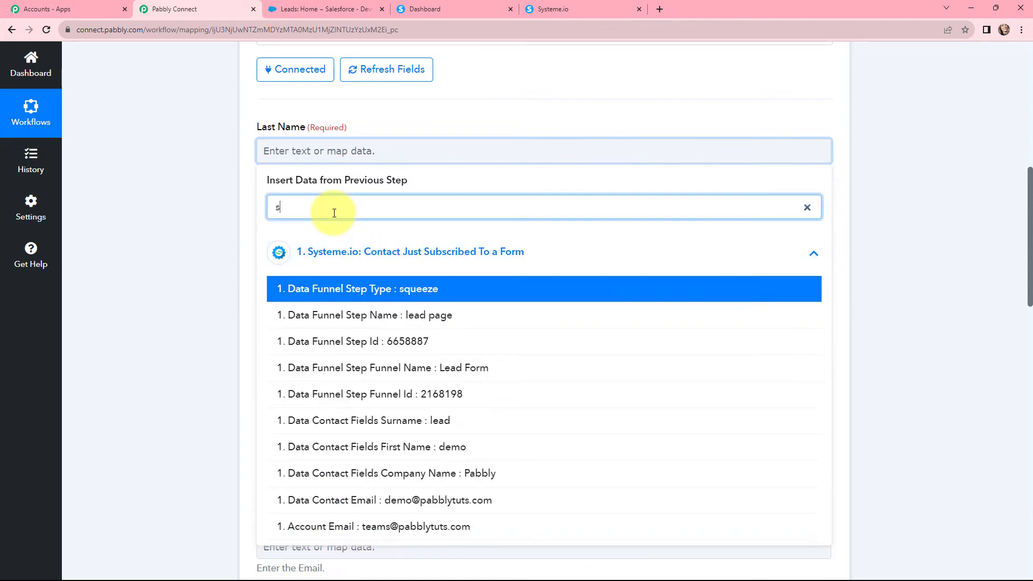
type("ur")
left_click(362, 290)
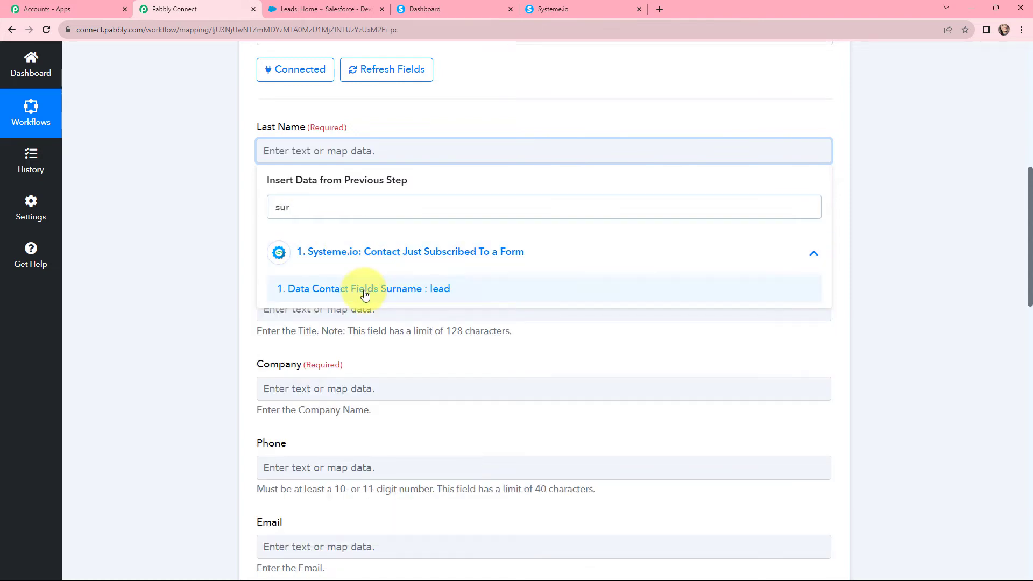
left_click(379, 121)
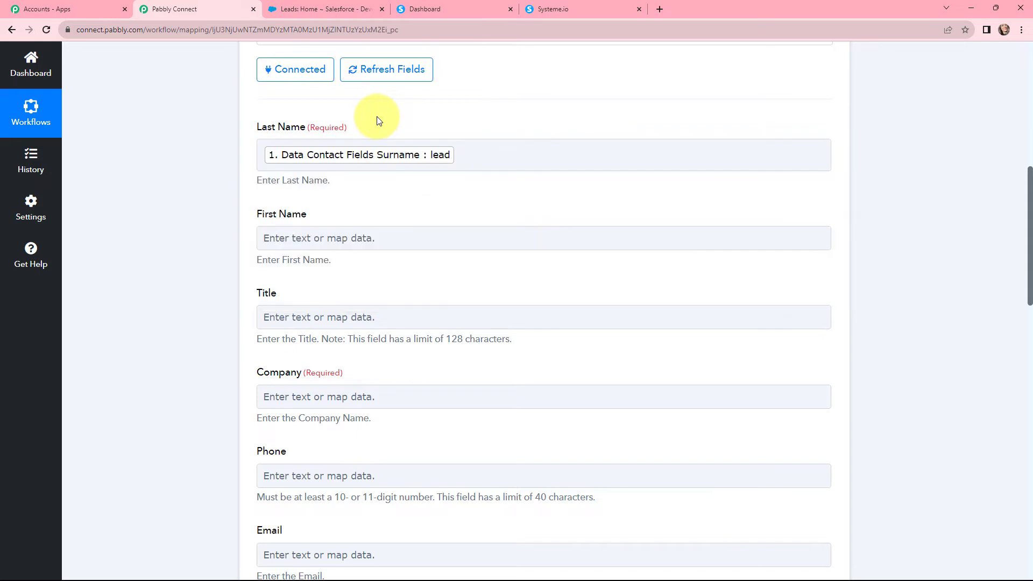
left_click(330, 230)
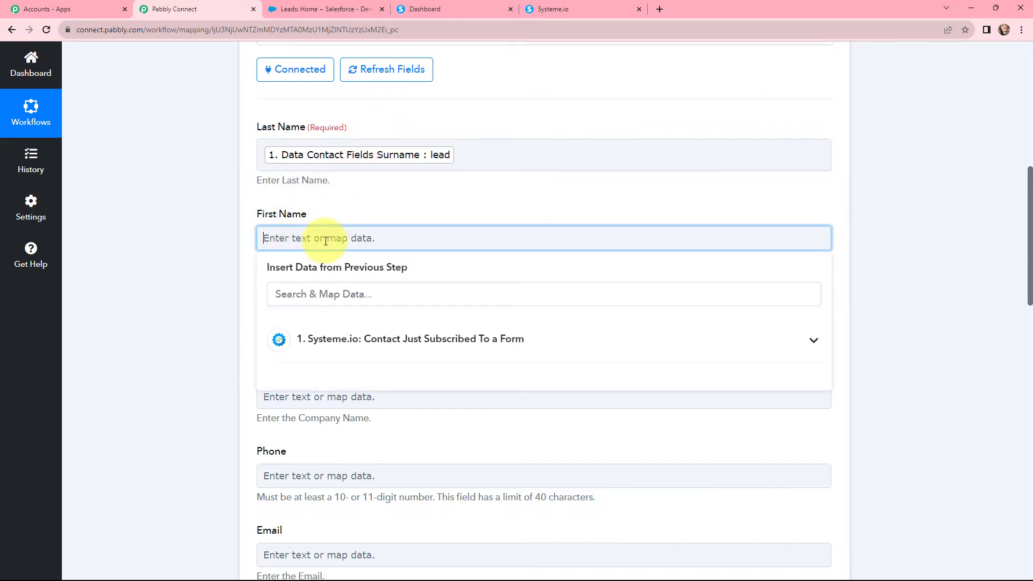
left_click(332, 300)
type("name")
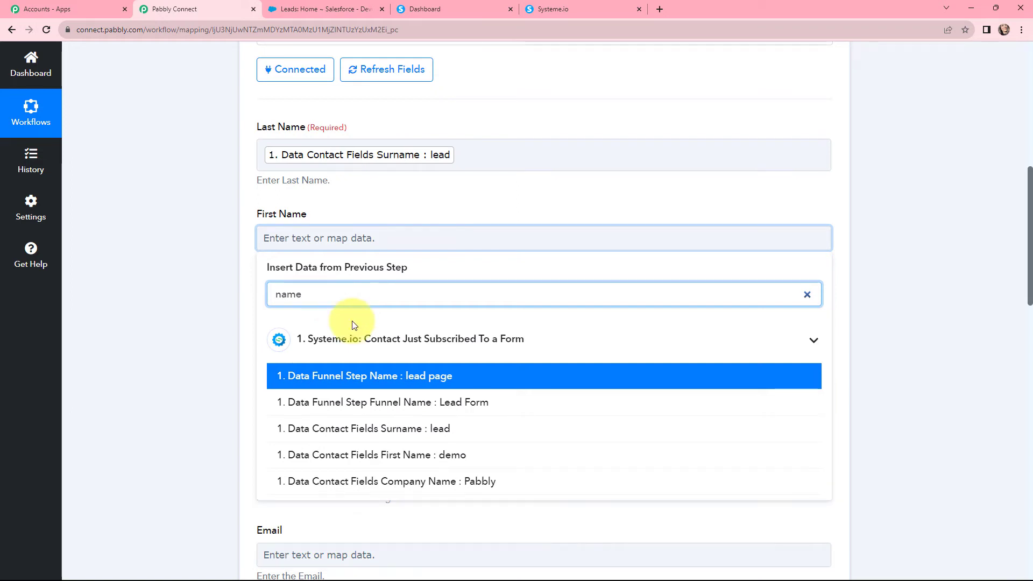
left_click(369, 455)
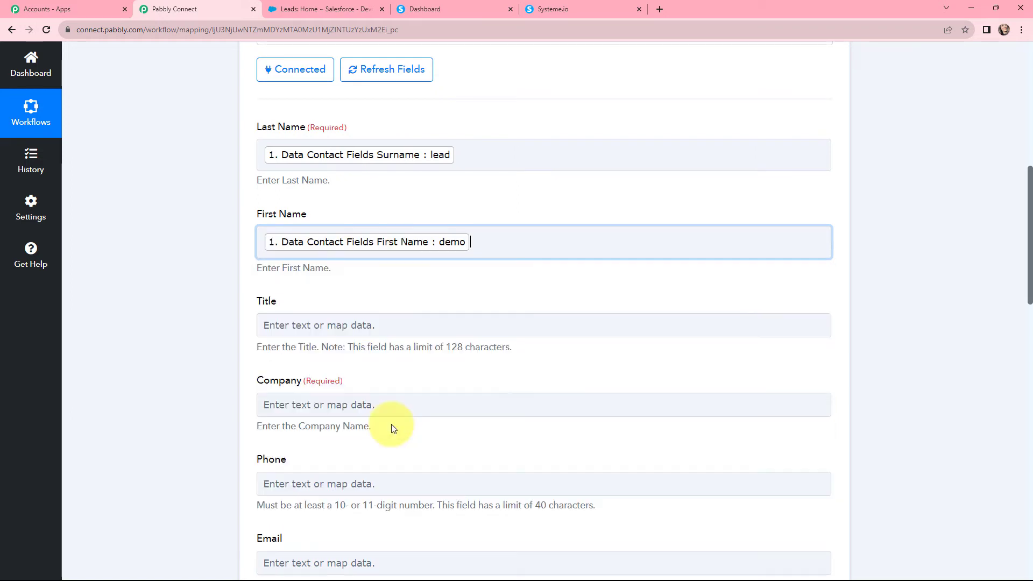
left_click(360, 199)
Map the form's Company Name into Company and its contact email into Email
scroll(348, 209, "down", 1)
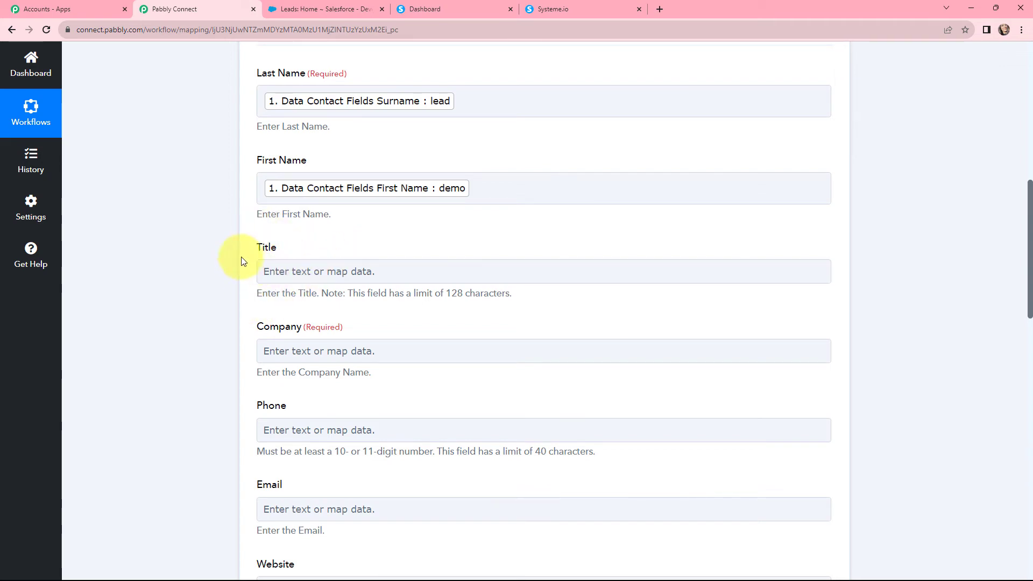
scroll(316, 249, "down", 2)
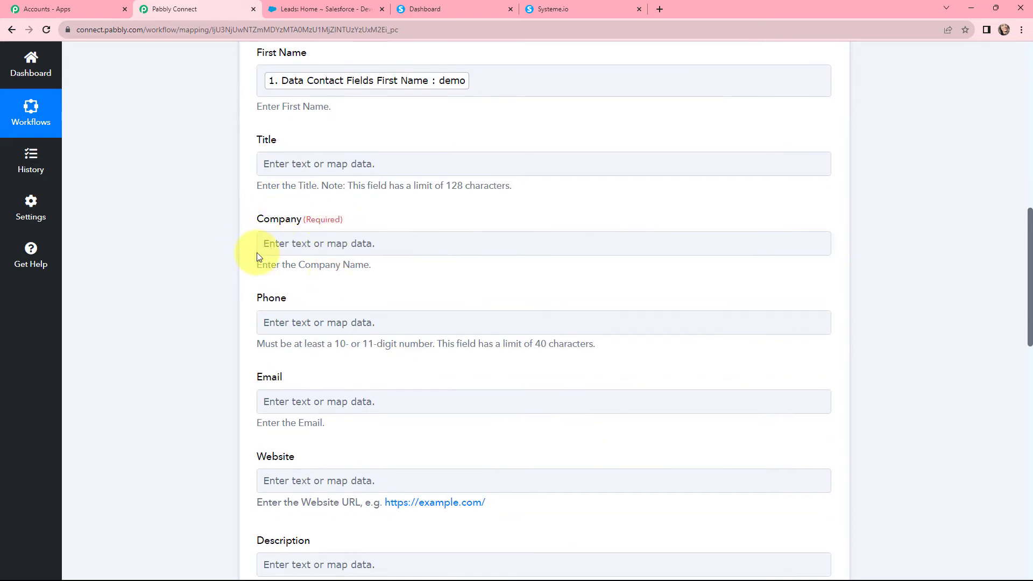
left_click(296, 243)
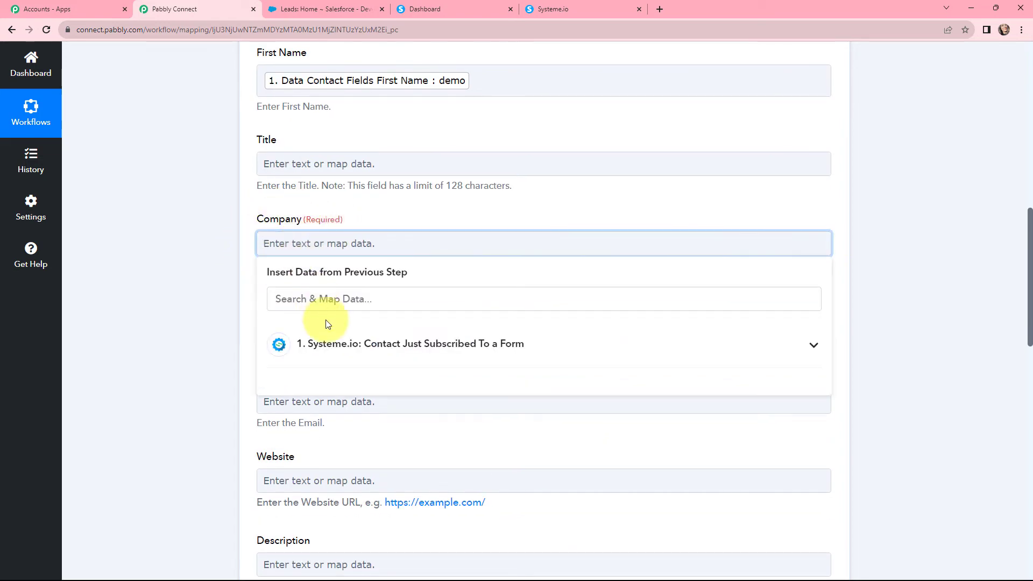
left_click(323, 344)
left_click(323, 299)
type("p")
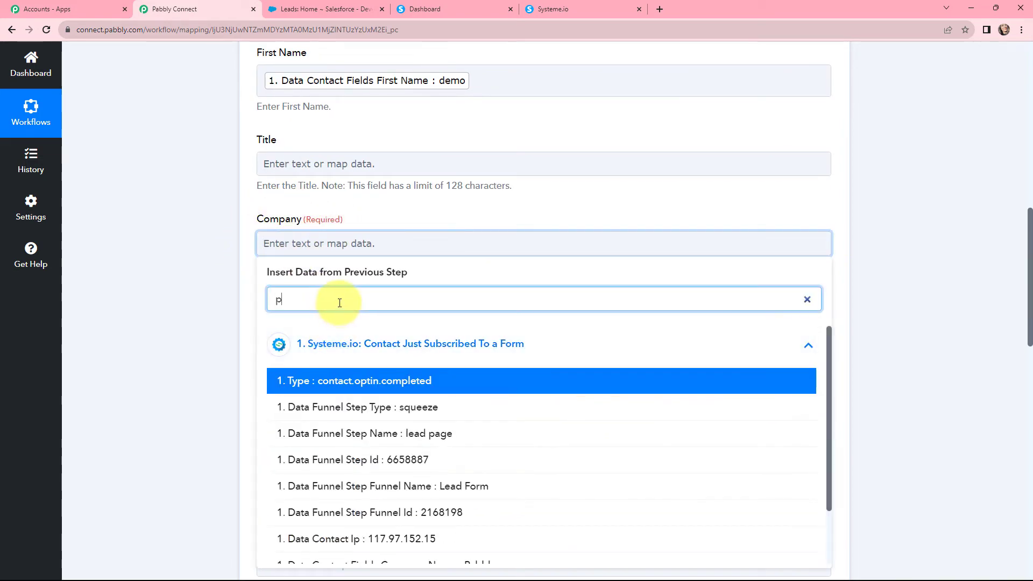
type("abbl")
left_click(386, 383)
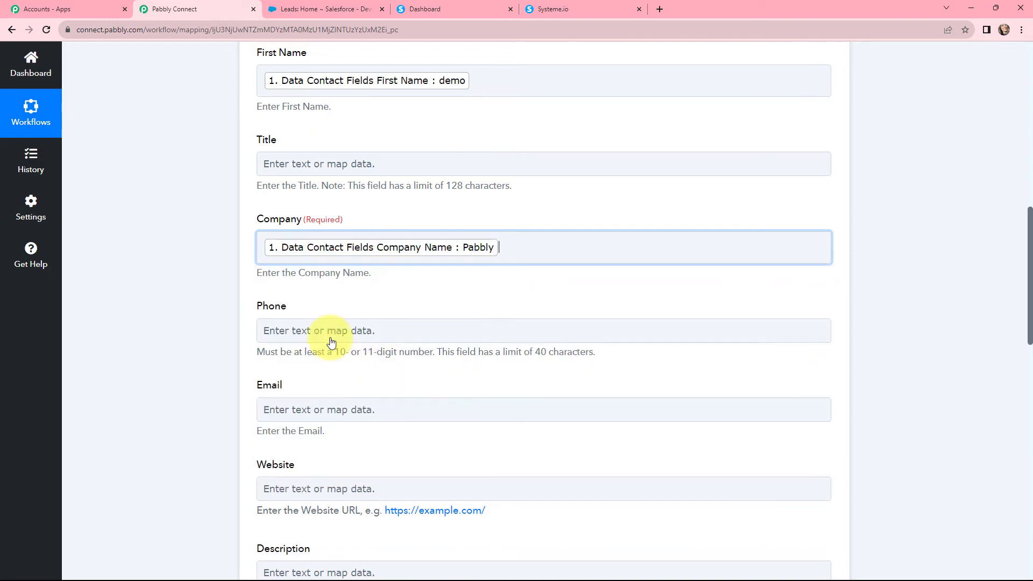
left_click(237, 249)
scroll(228, 218, "down", 2)
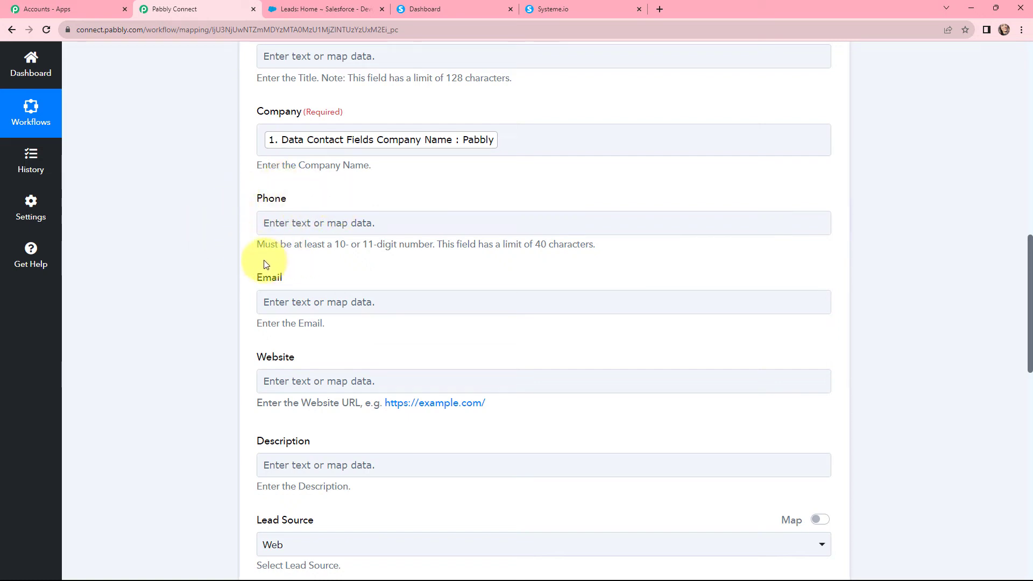
scroll(265, 260, "down", 2)
left_click(334, 194)
left_click(342, 307)
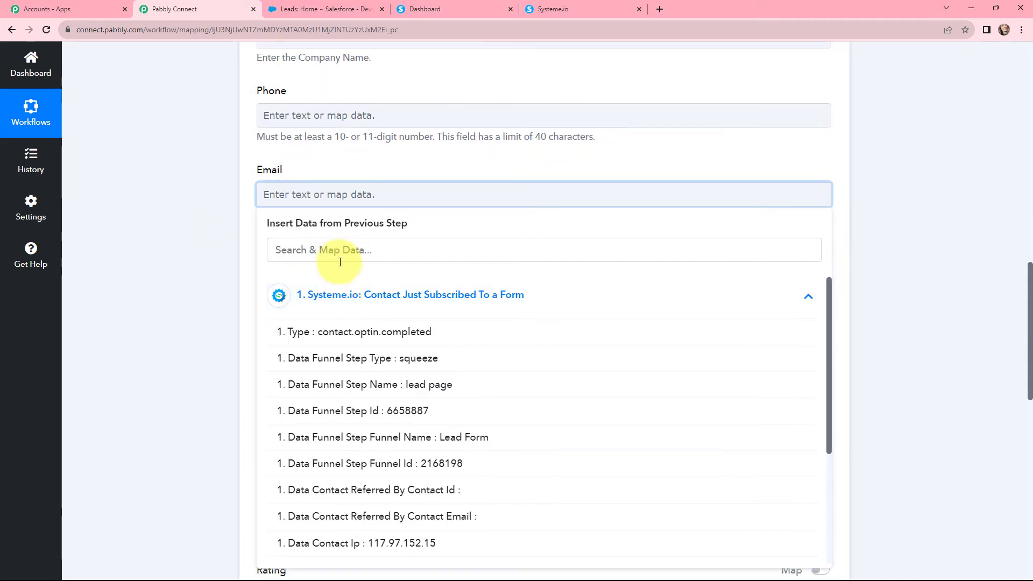
left_click(339, 249)
type("emo@p")
type("a")
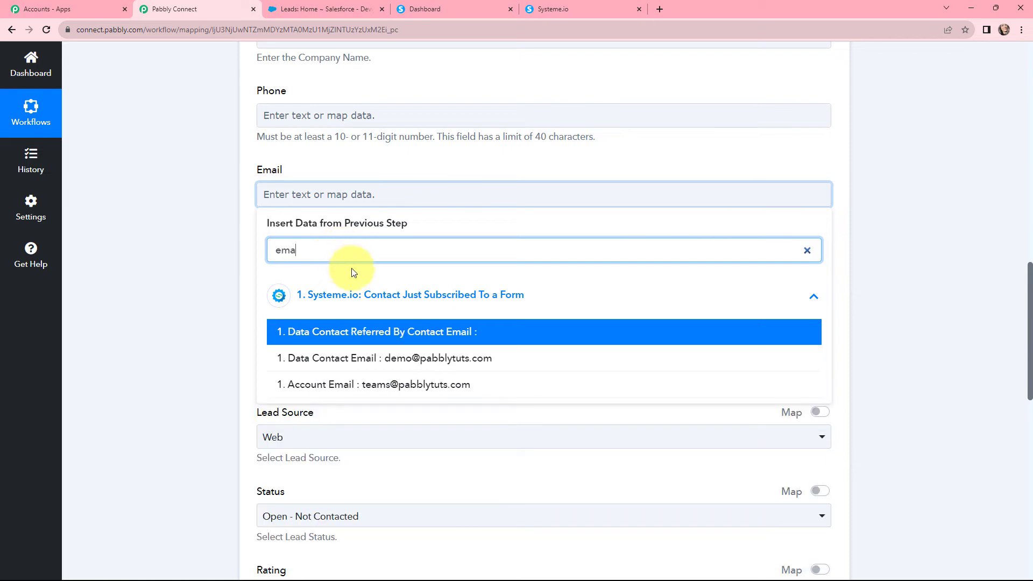
left_click(350, 355)
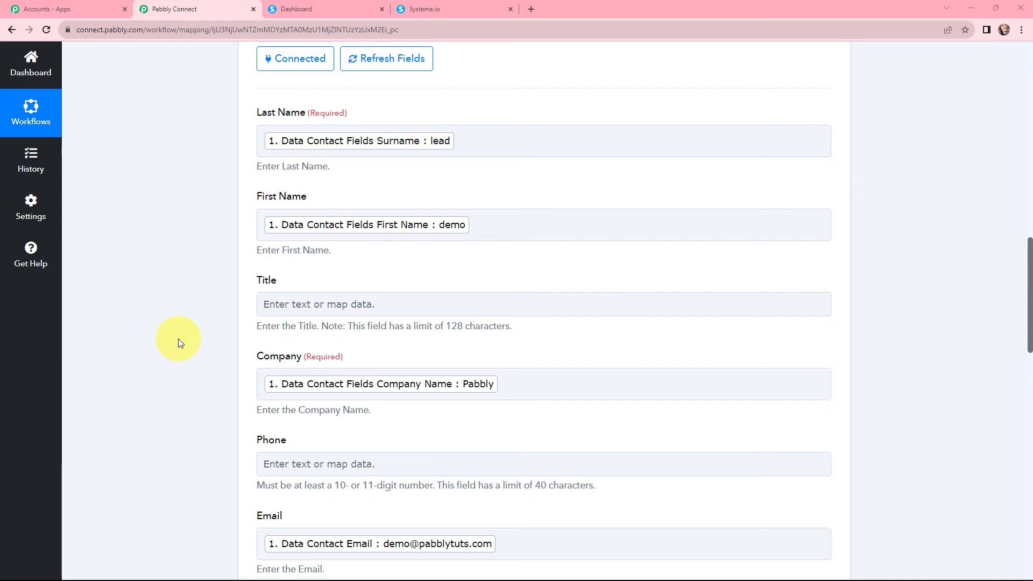
Pick Web for Lead Source, Open - Not Contacted for Status, and Hot for Rating
scroll(182, 351, "down", 6)
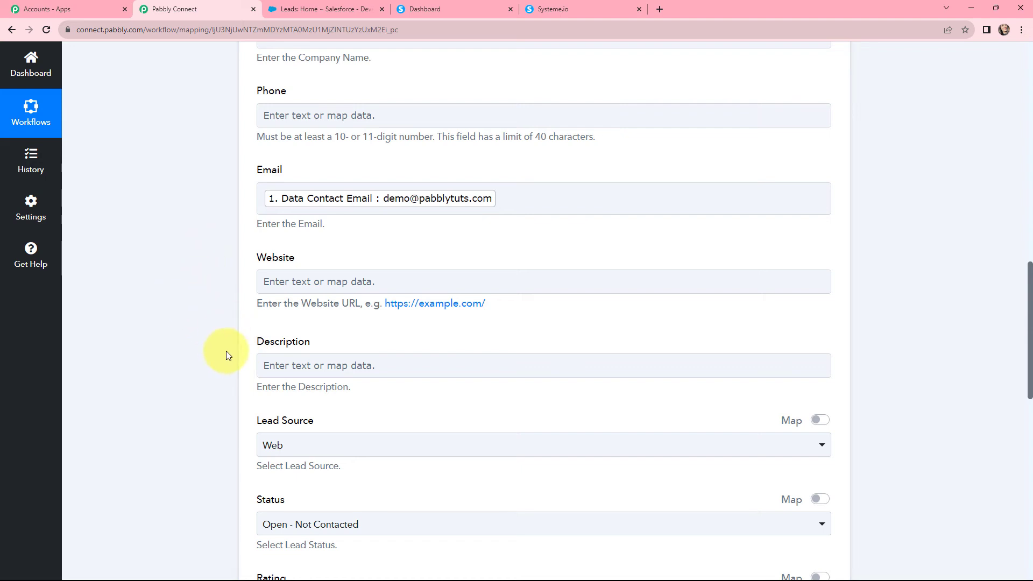
scroll(253, 266, "down", 4)
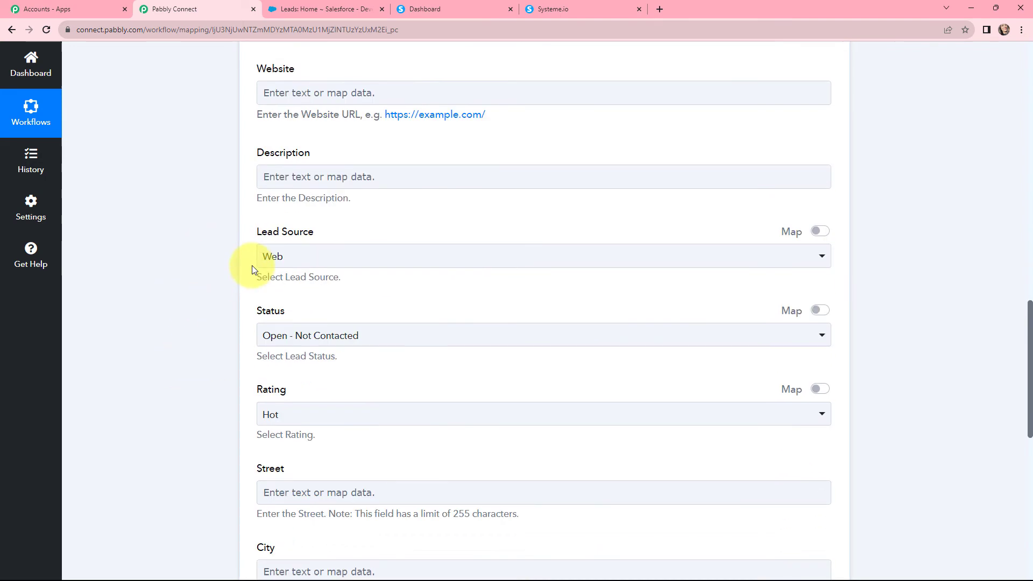
left_click(259, 258)
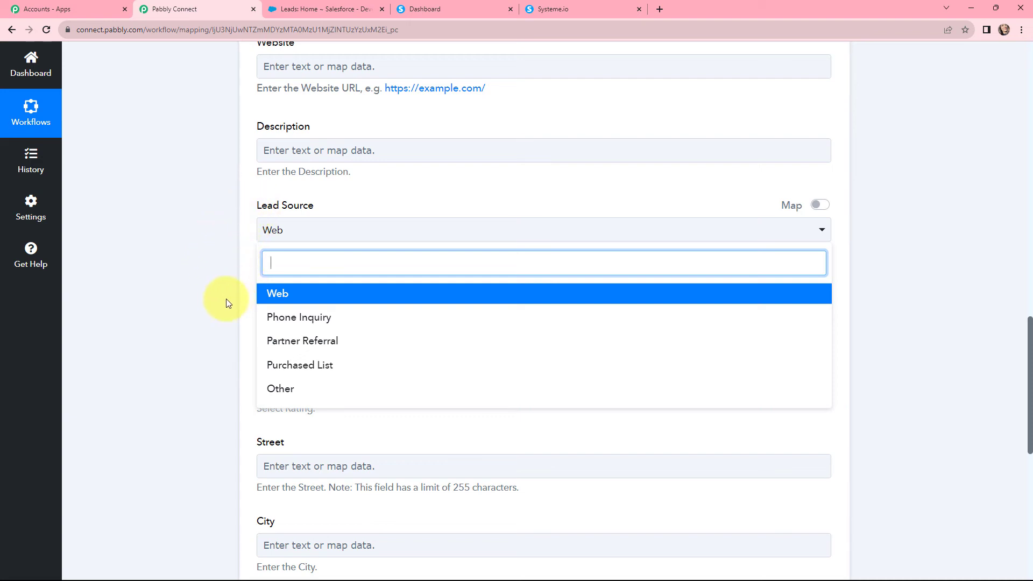
left_click(289, 297)
left_click(264, 308)
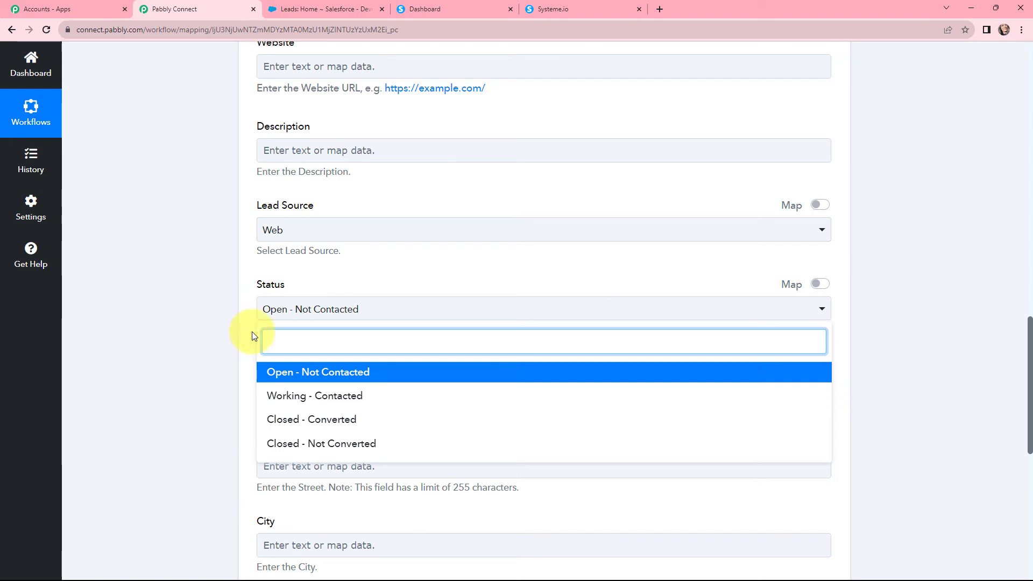
left_click(307, 377)
left_click(317, 388)
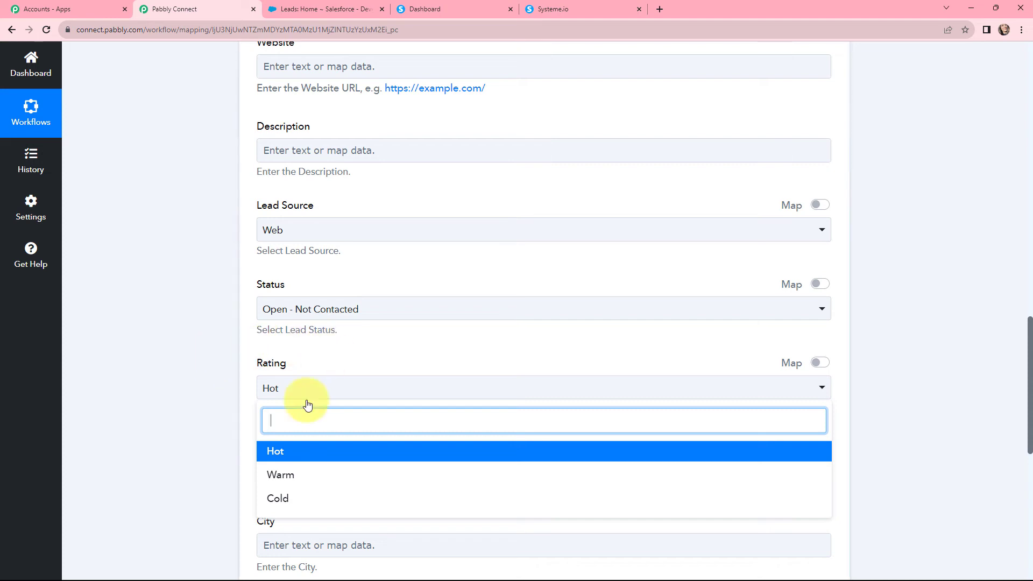
left_click(300, 453)
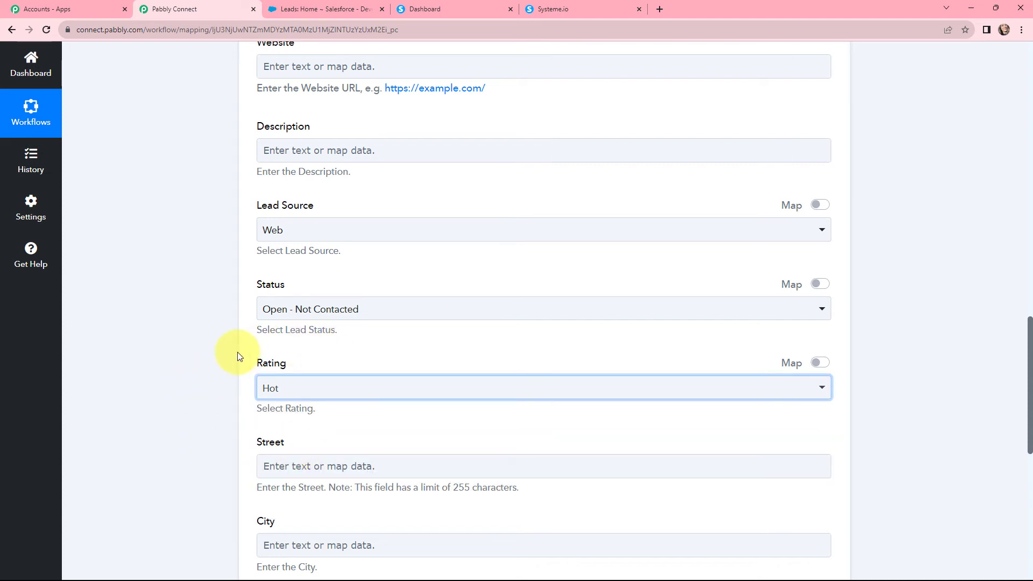
Save and send a test request, confirming the returned new lead Id and Success 1
scroll(237, 350, "down", 4)
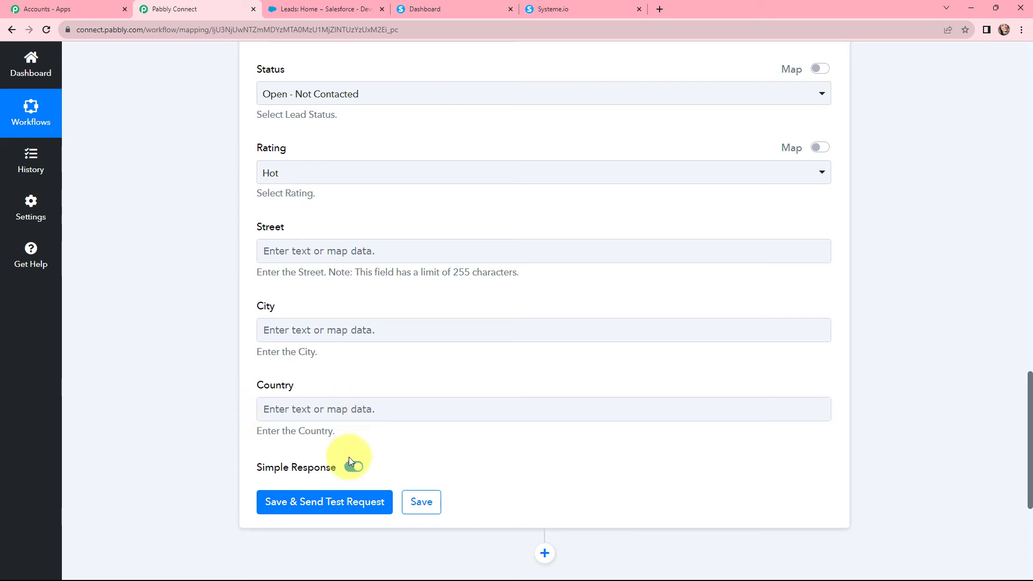
left_click(315, 504)
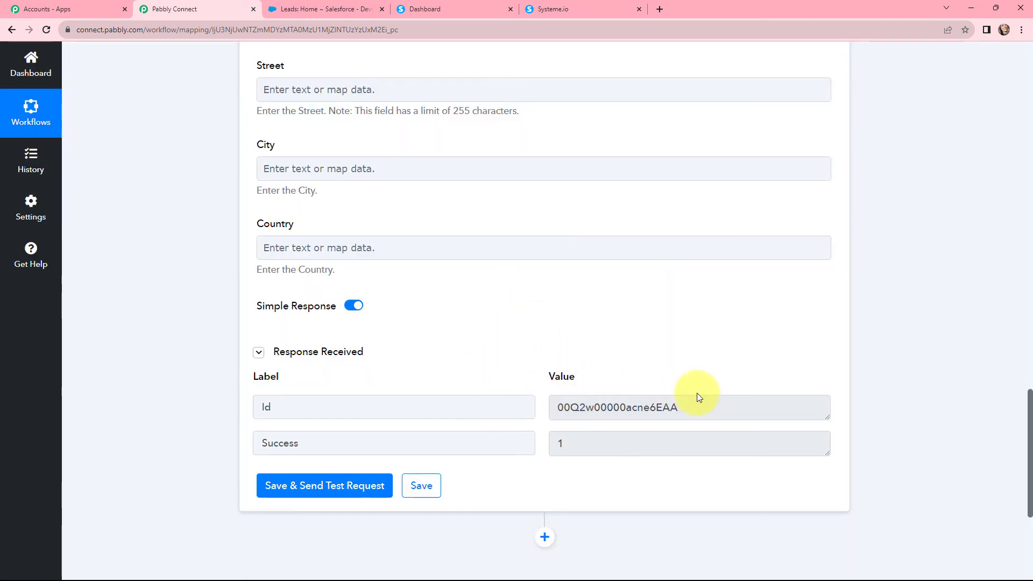
left_click_drag(702, 411, 535, 445)
left_click(188, 292)
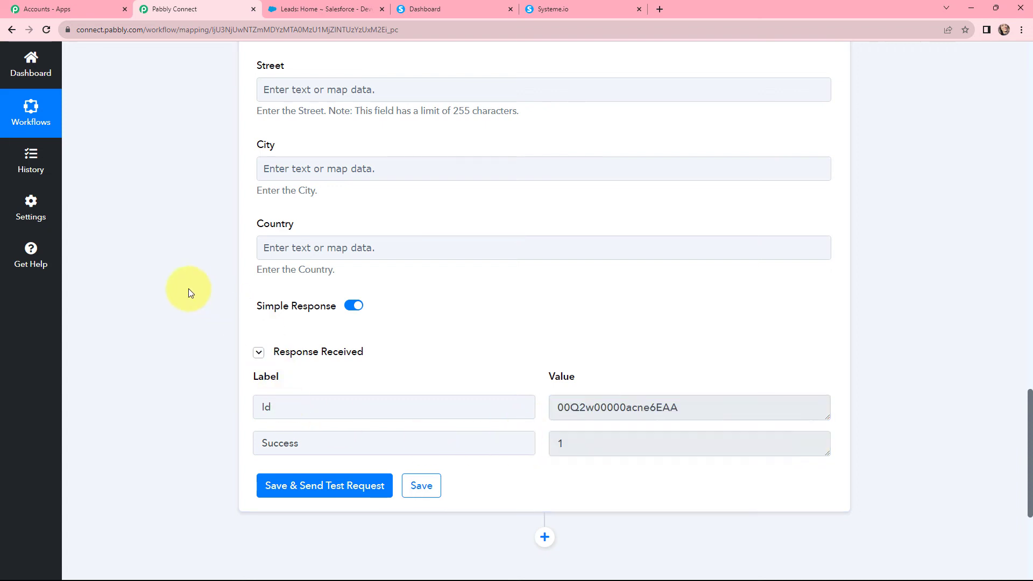
Check the Salesforce lead 'demo lead': company Pabbly, source Web, status Open - Not Contacted, rating Hot
left_click(317, 8)
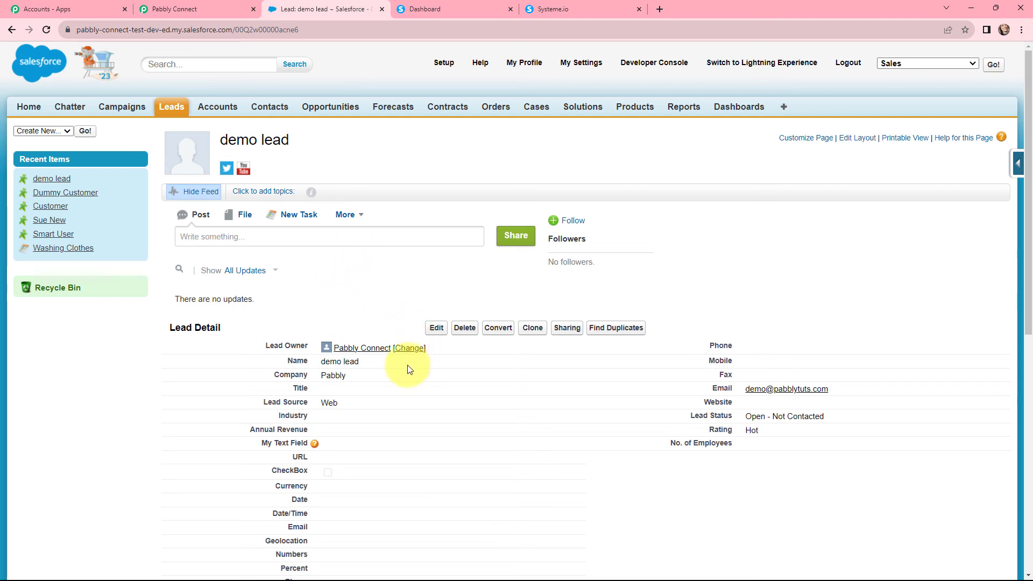
left_click_drag(393, 366, 334, 370)
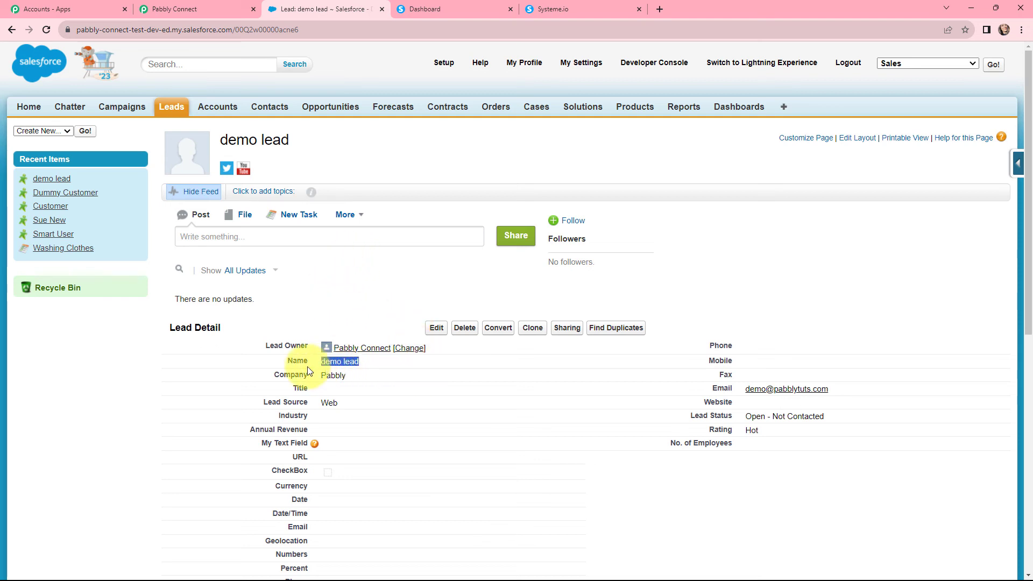
left_click(375, 379)
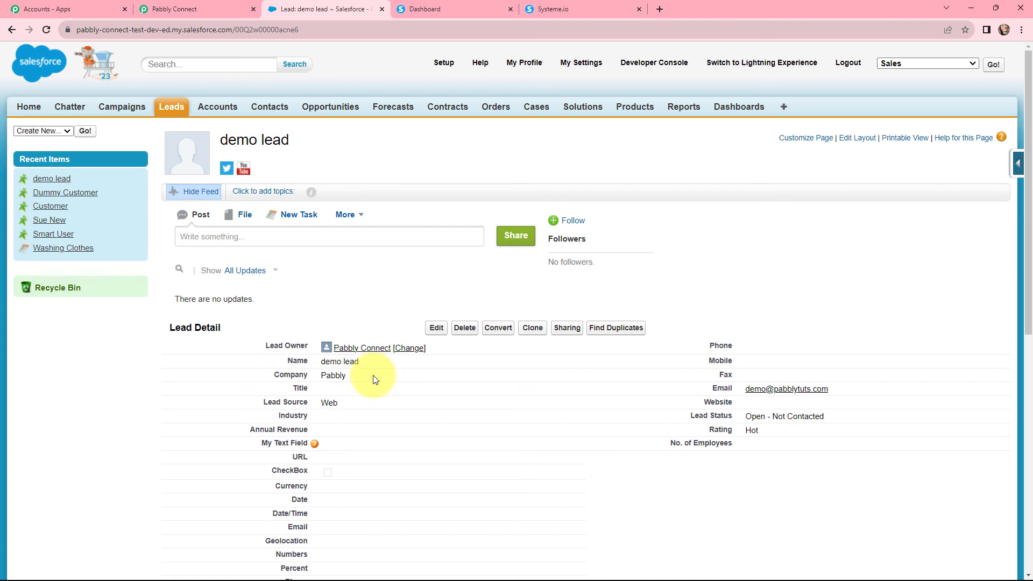
left_click_drag(351, 379, 326, 405)
left_click(347, 404)
left_click(838, 395)
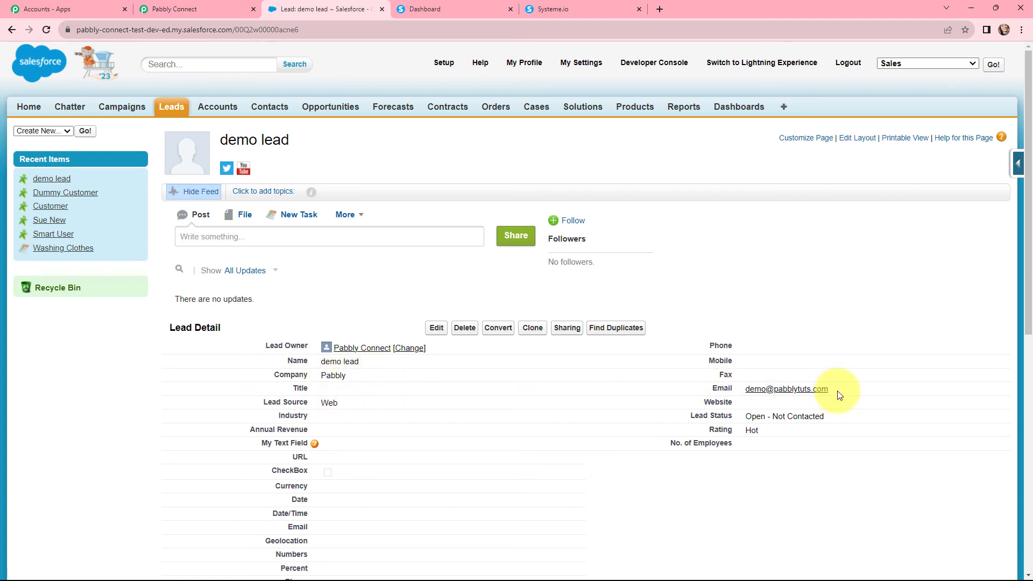